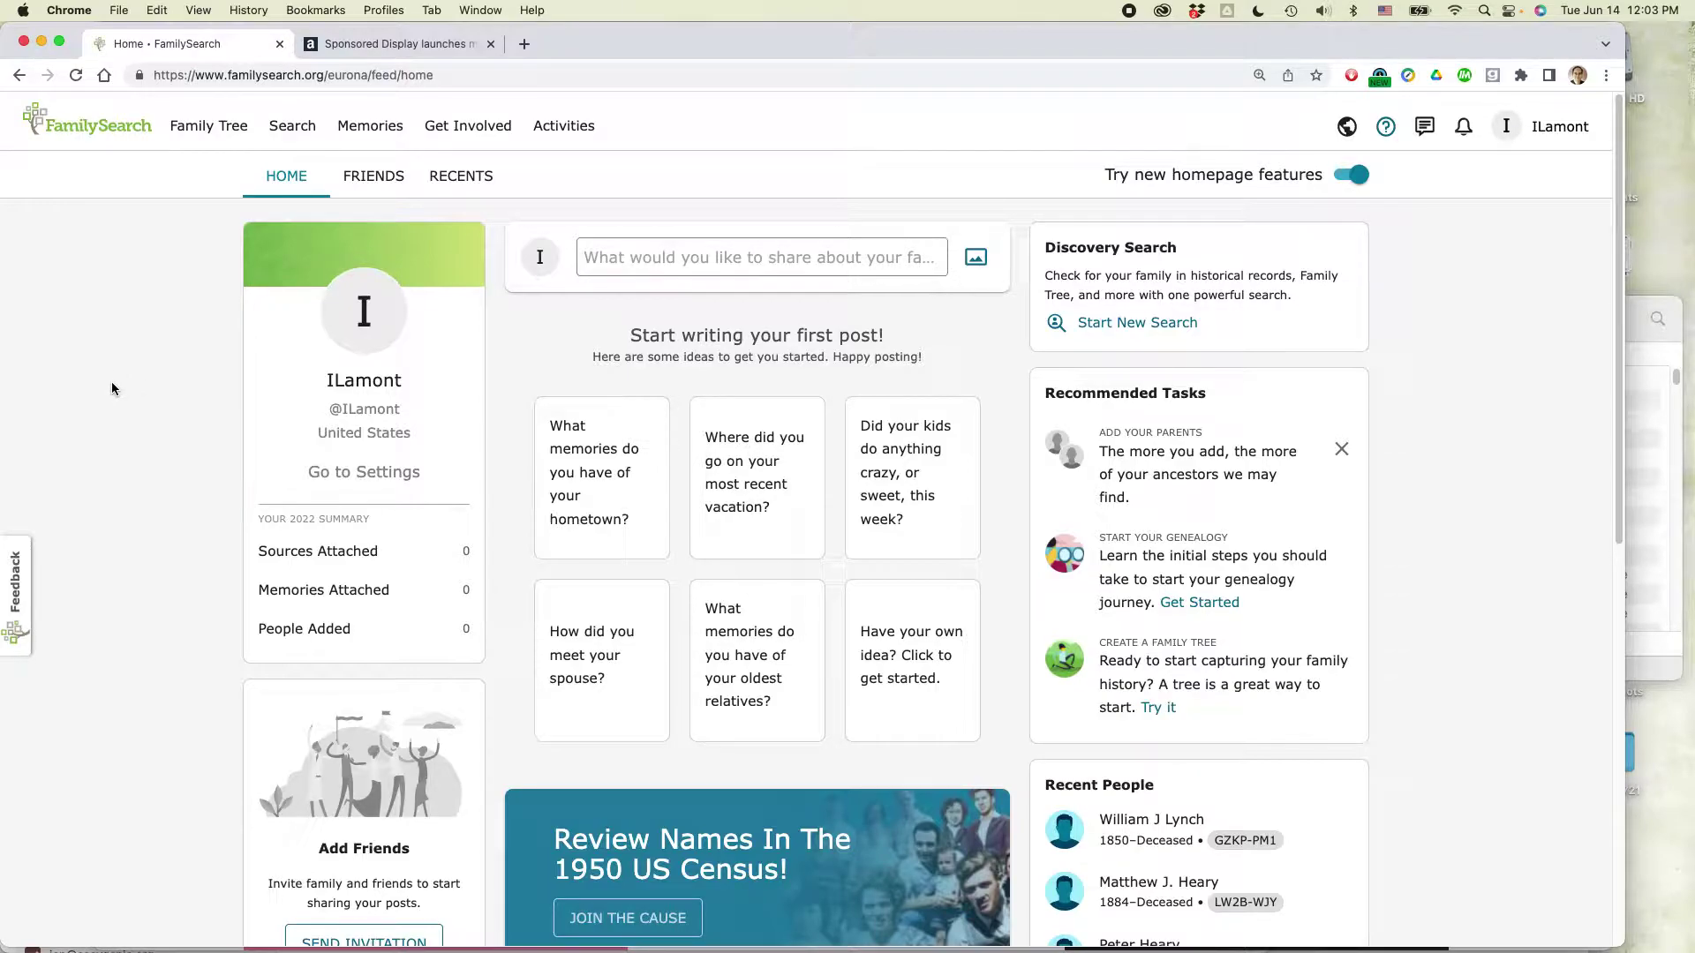
Find the "1910 census" collection in the historical records search and open United States Census, 1910
click(291, 128)
click(340, 186)
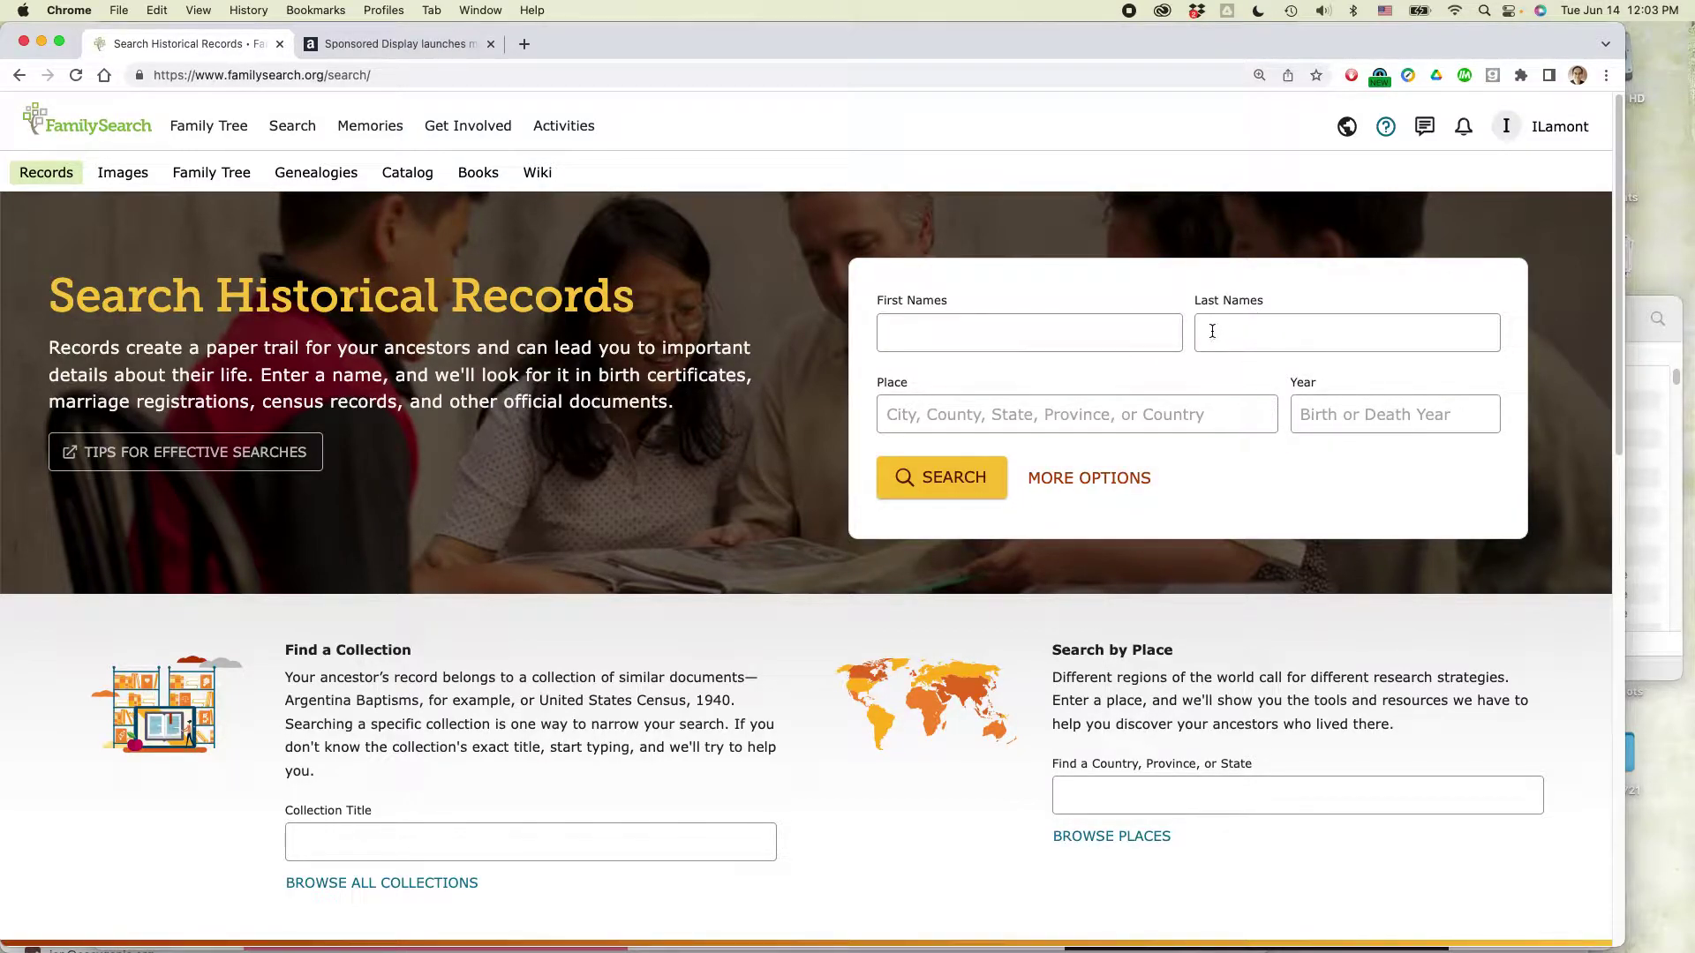
click(409, 835)
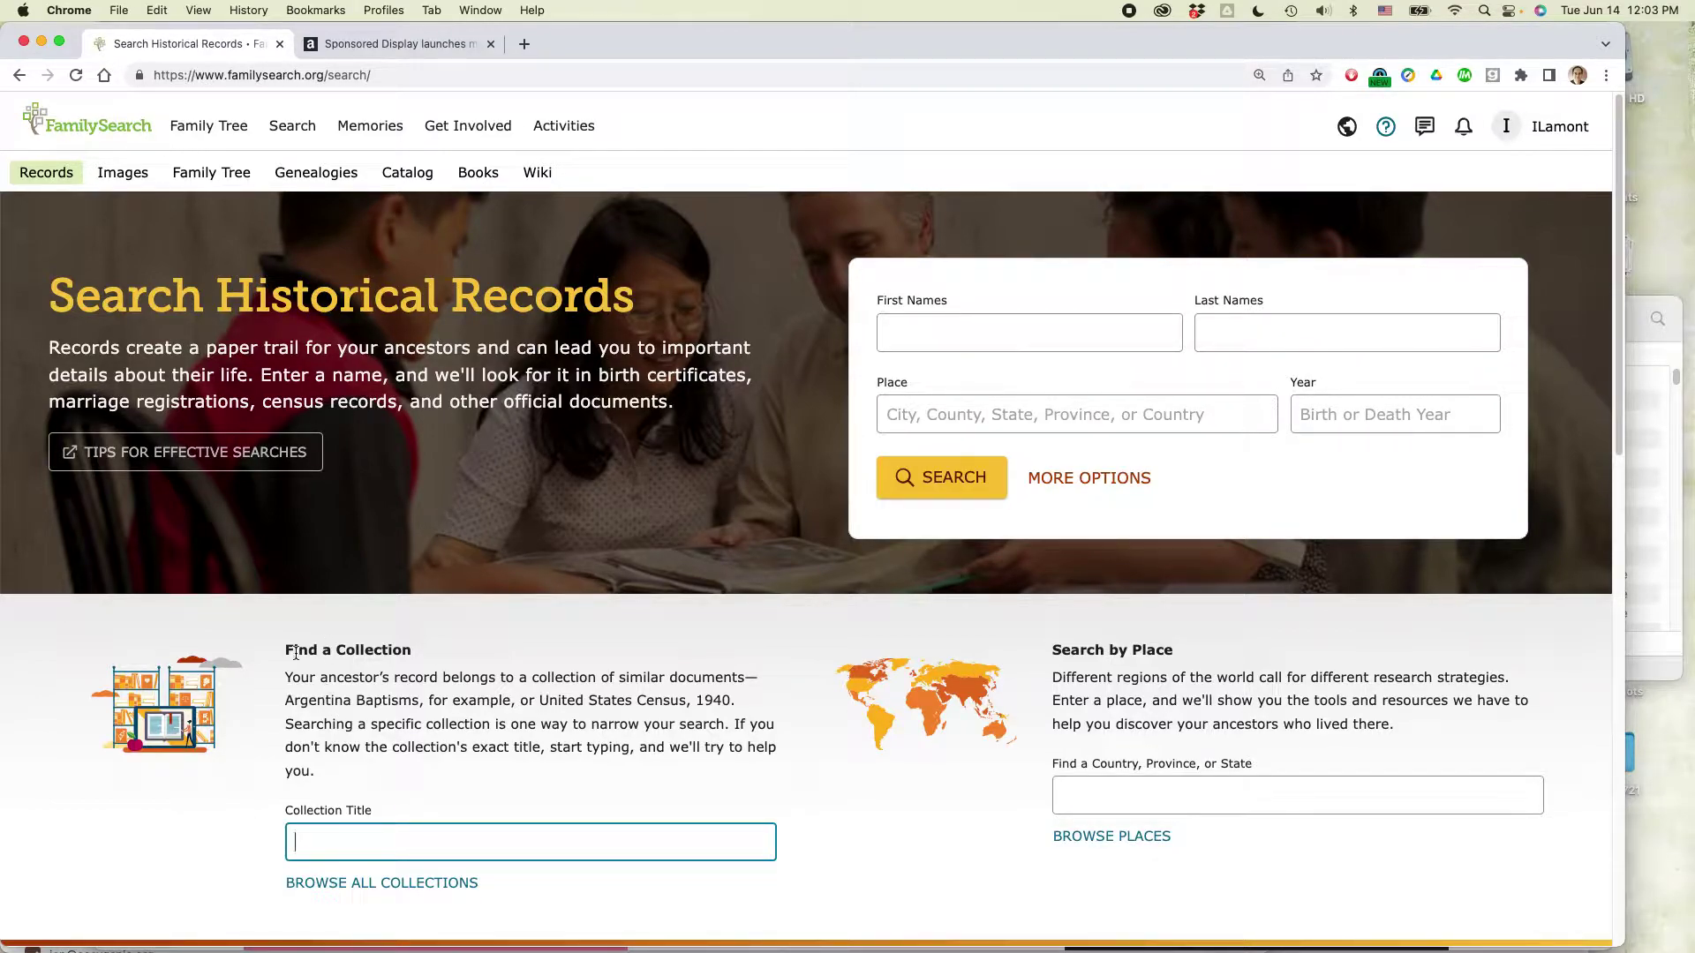
drag(284, 650, 407, 654)
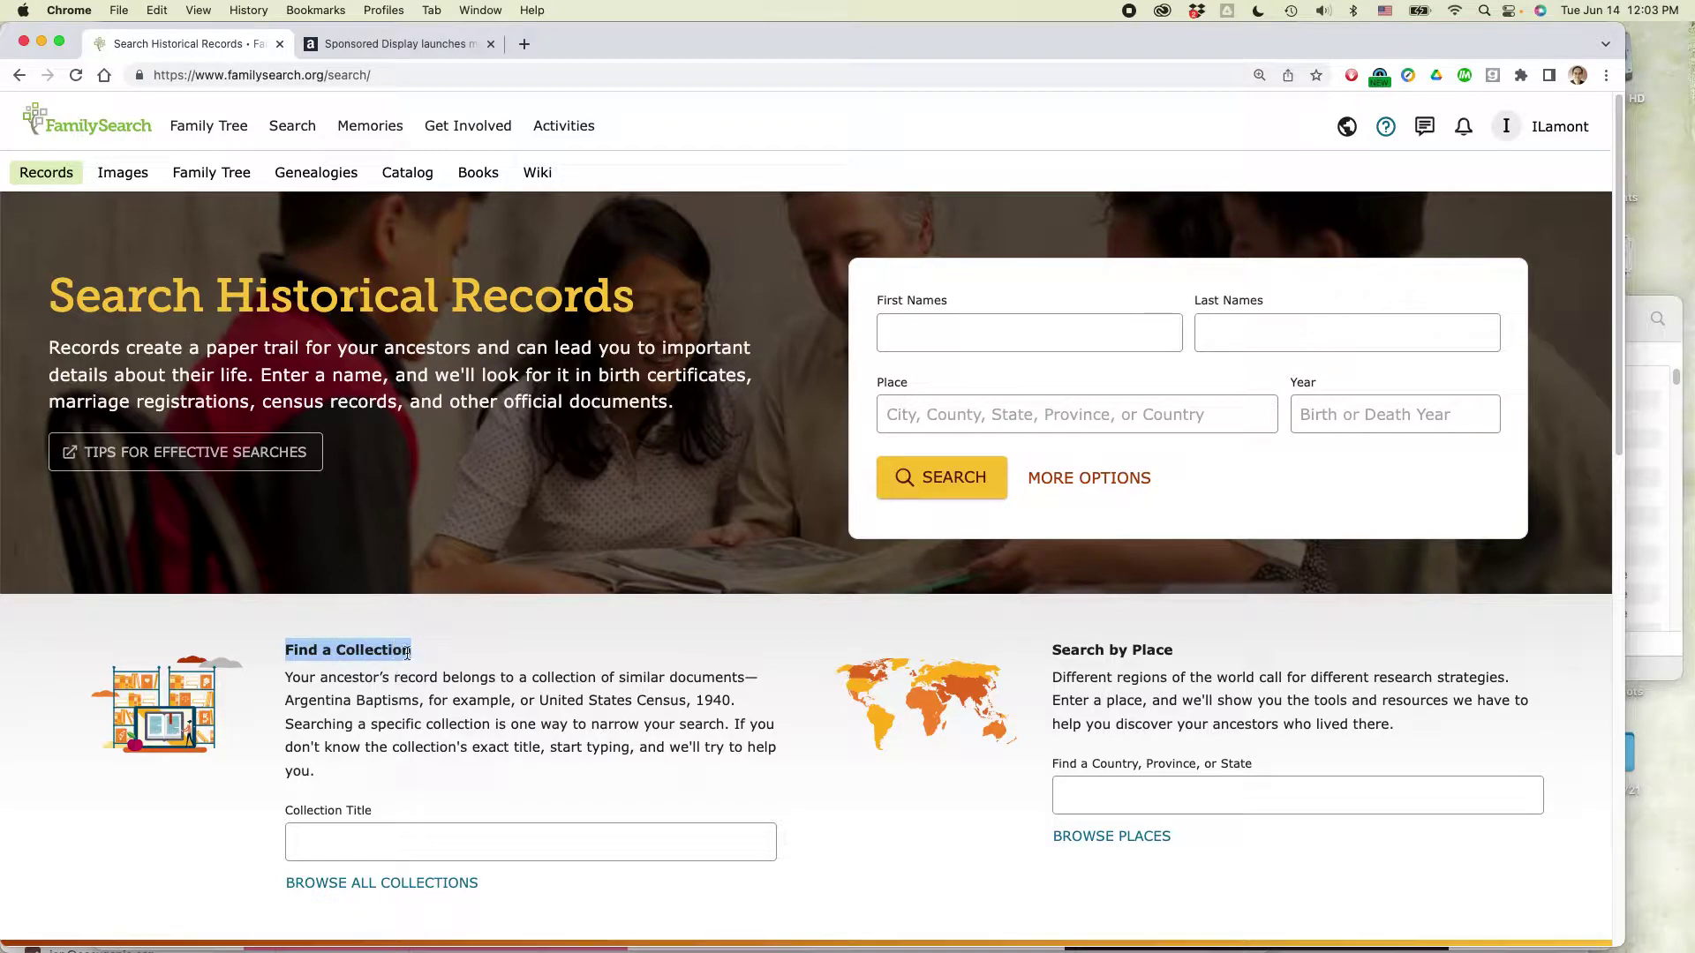
click(320, 844)
text(19)
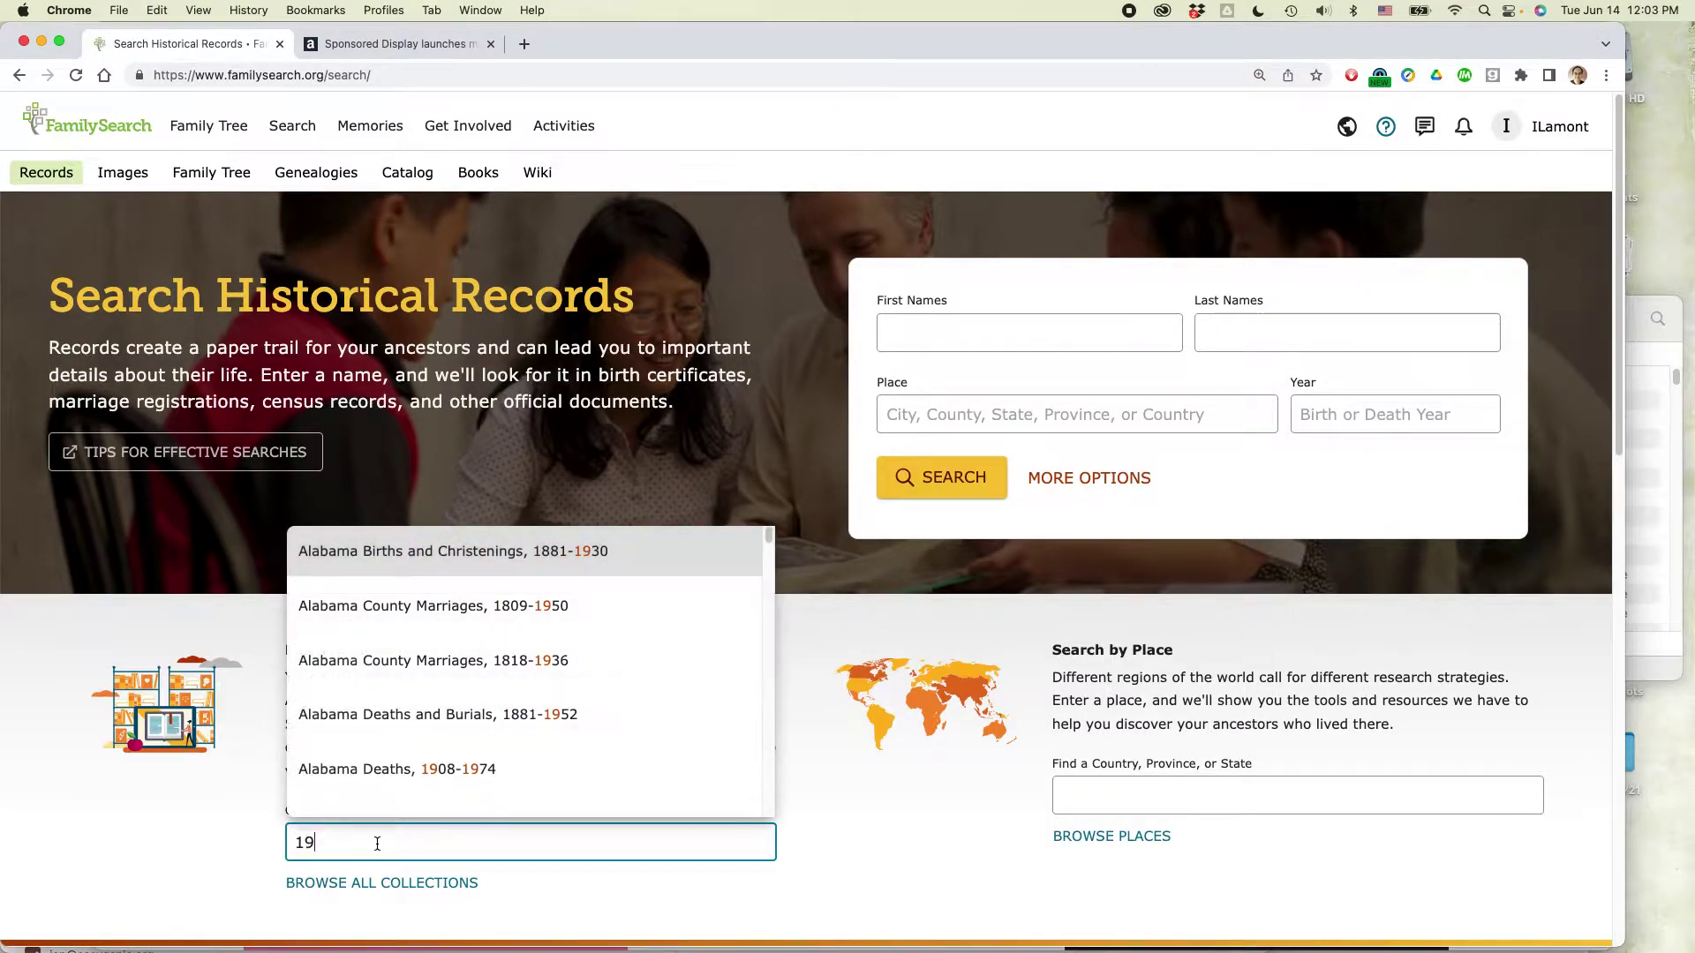
text(10 census)
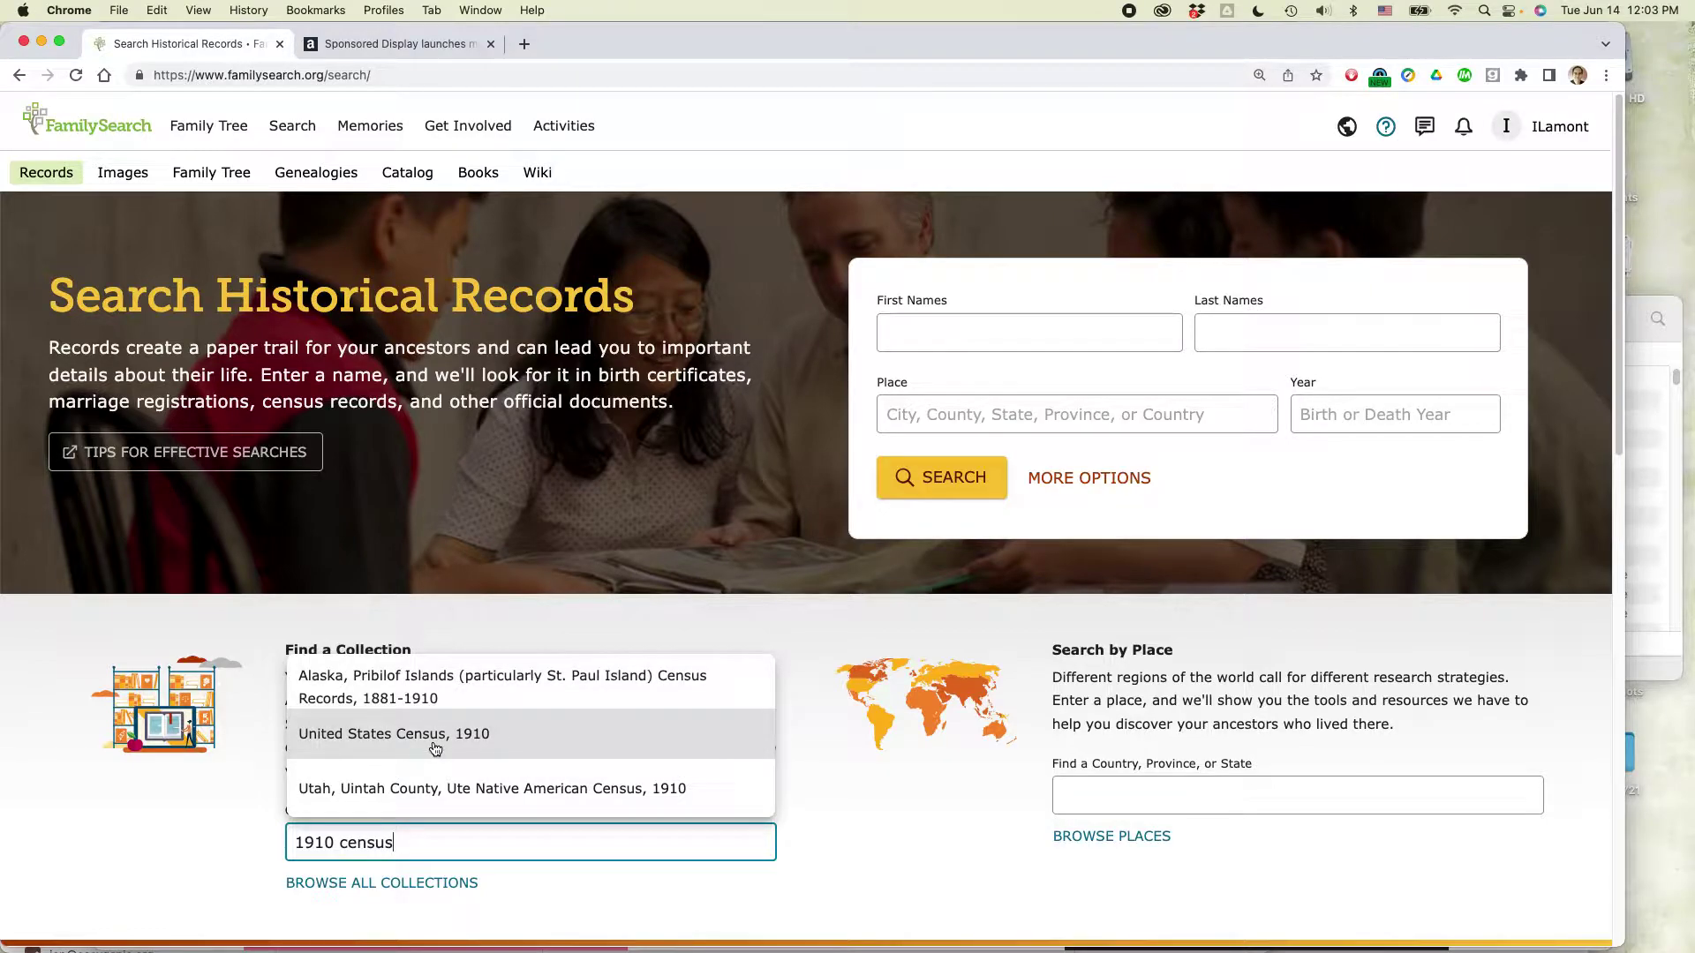
click(484, 738)
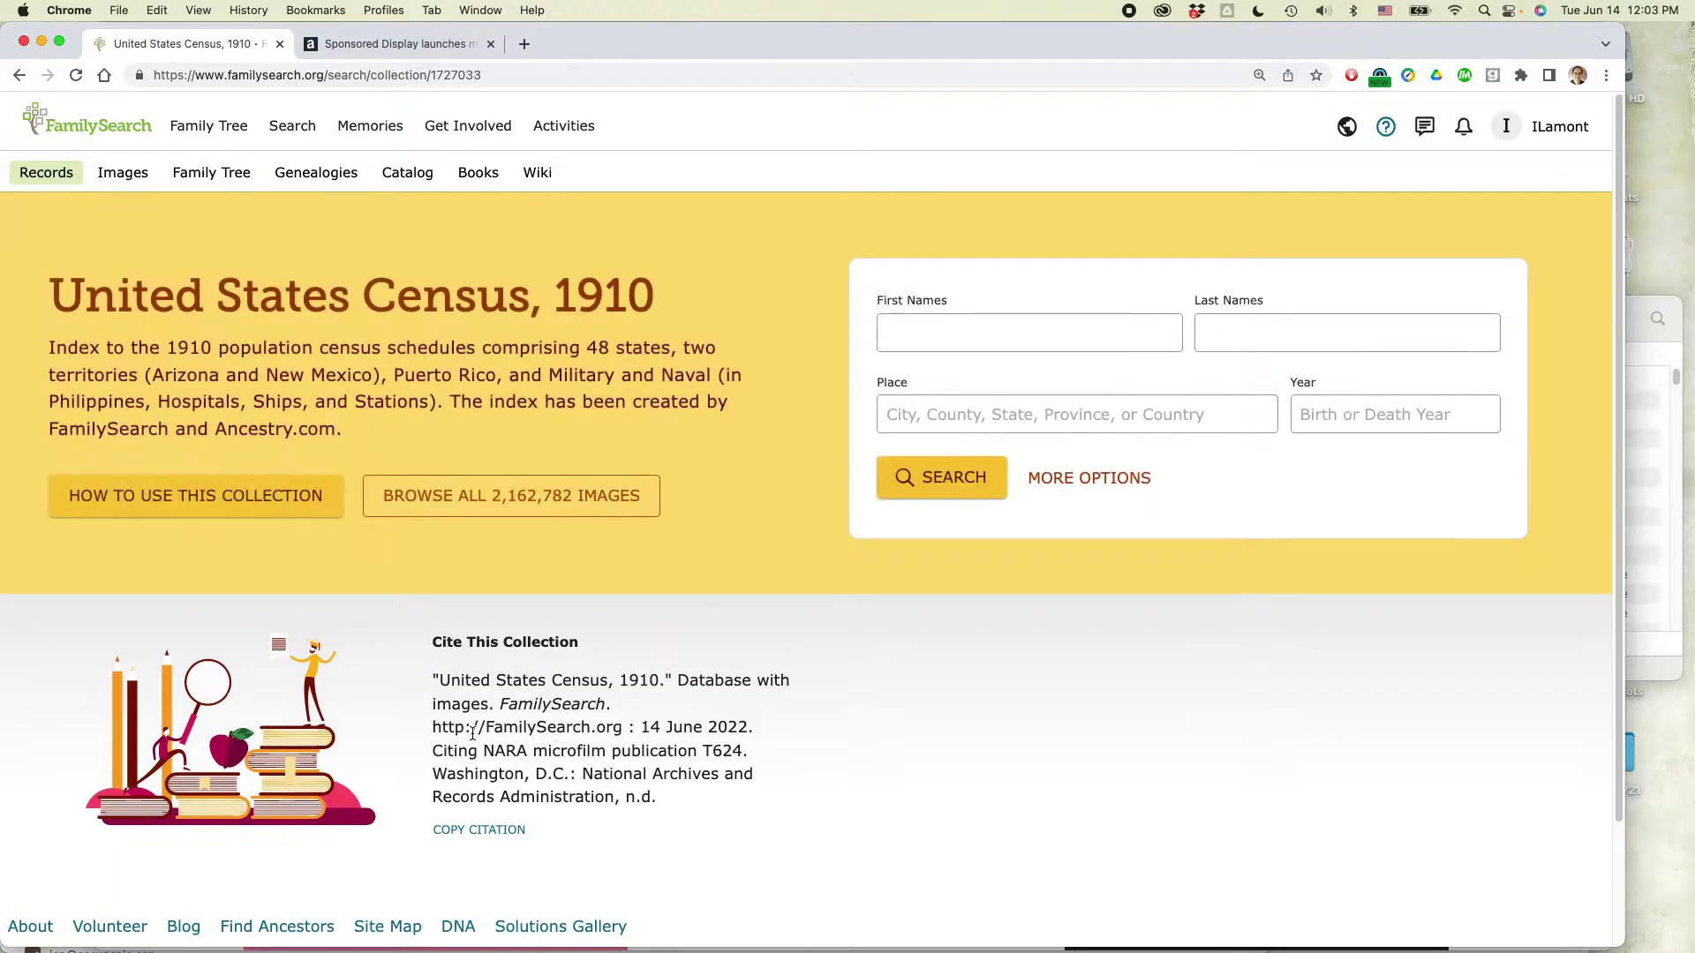
Search the 1910 census collection for the ancestor's first and last name with the place Missouri
click(920, 340)
text(Ella)
key(Tab)
text(Smith)
key(Tab)
text(Missour)
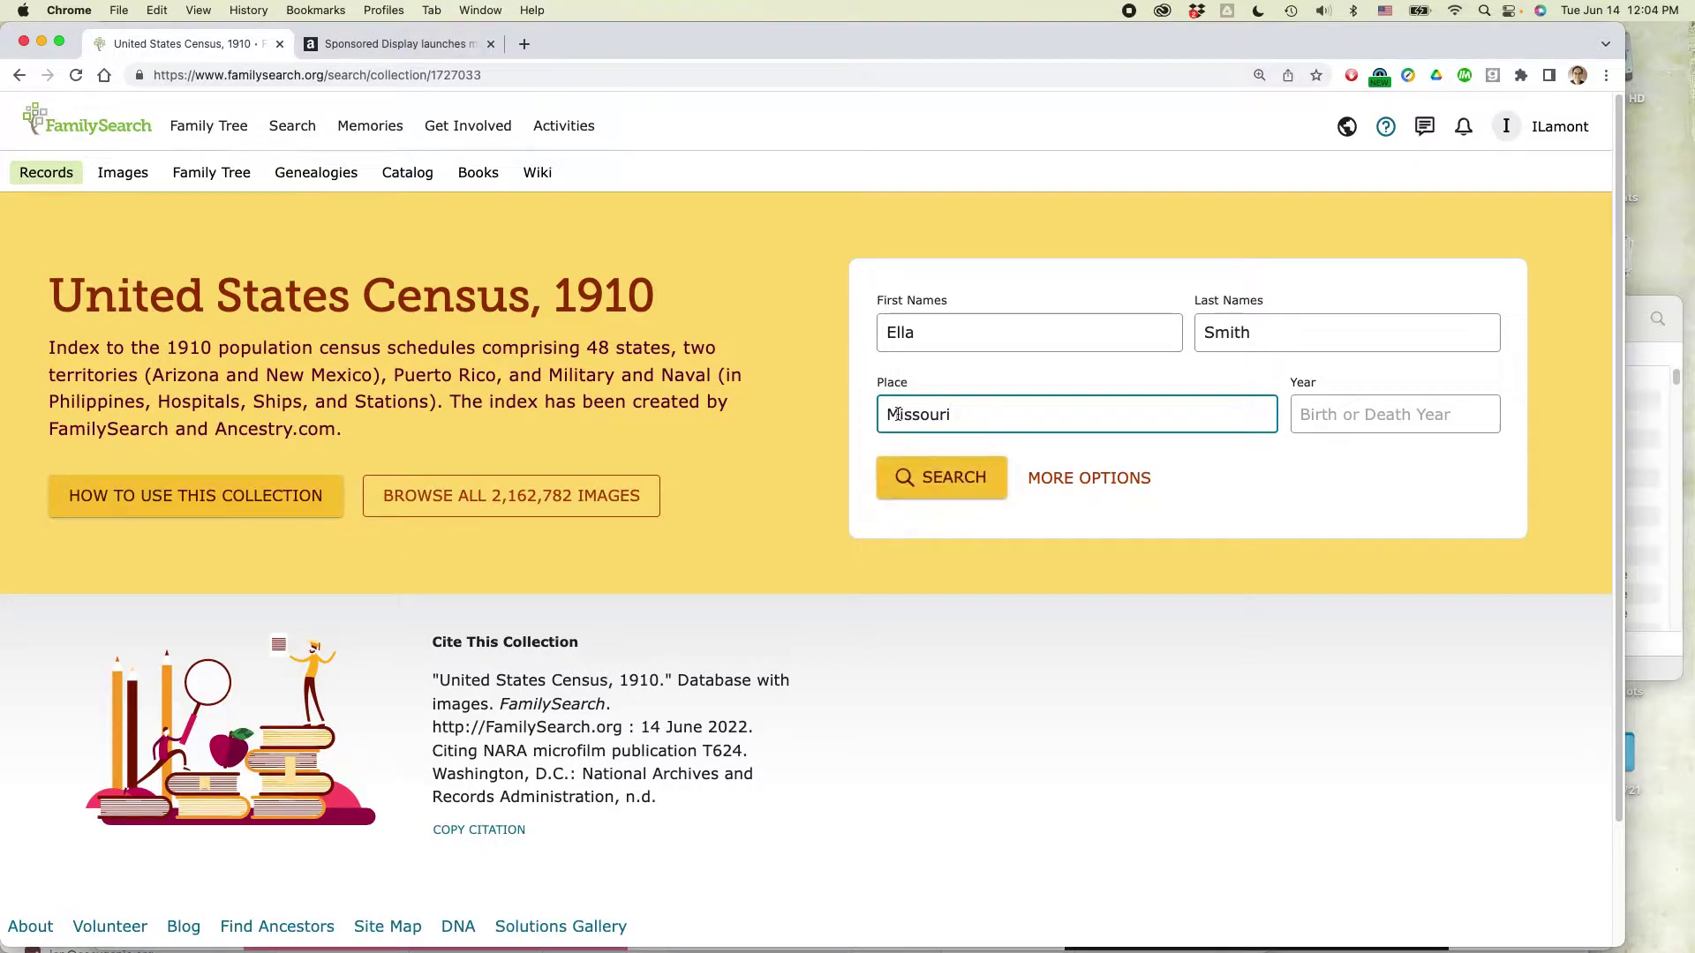
click(940, 478)
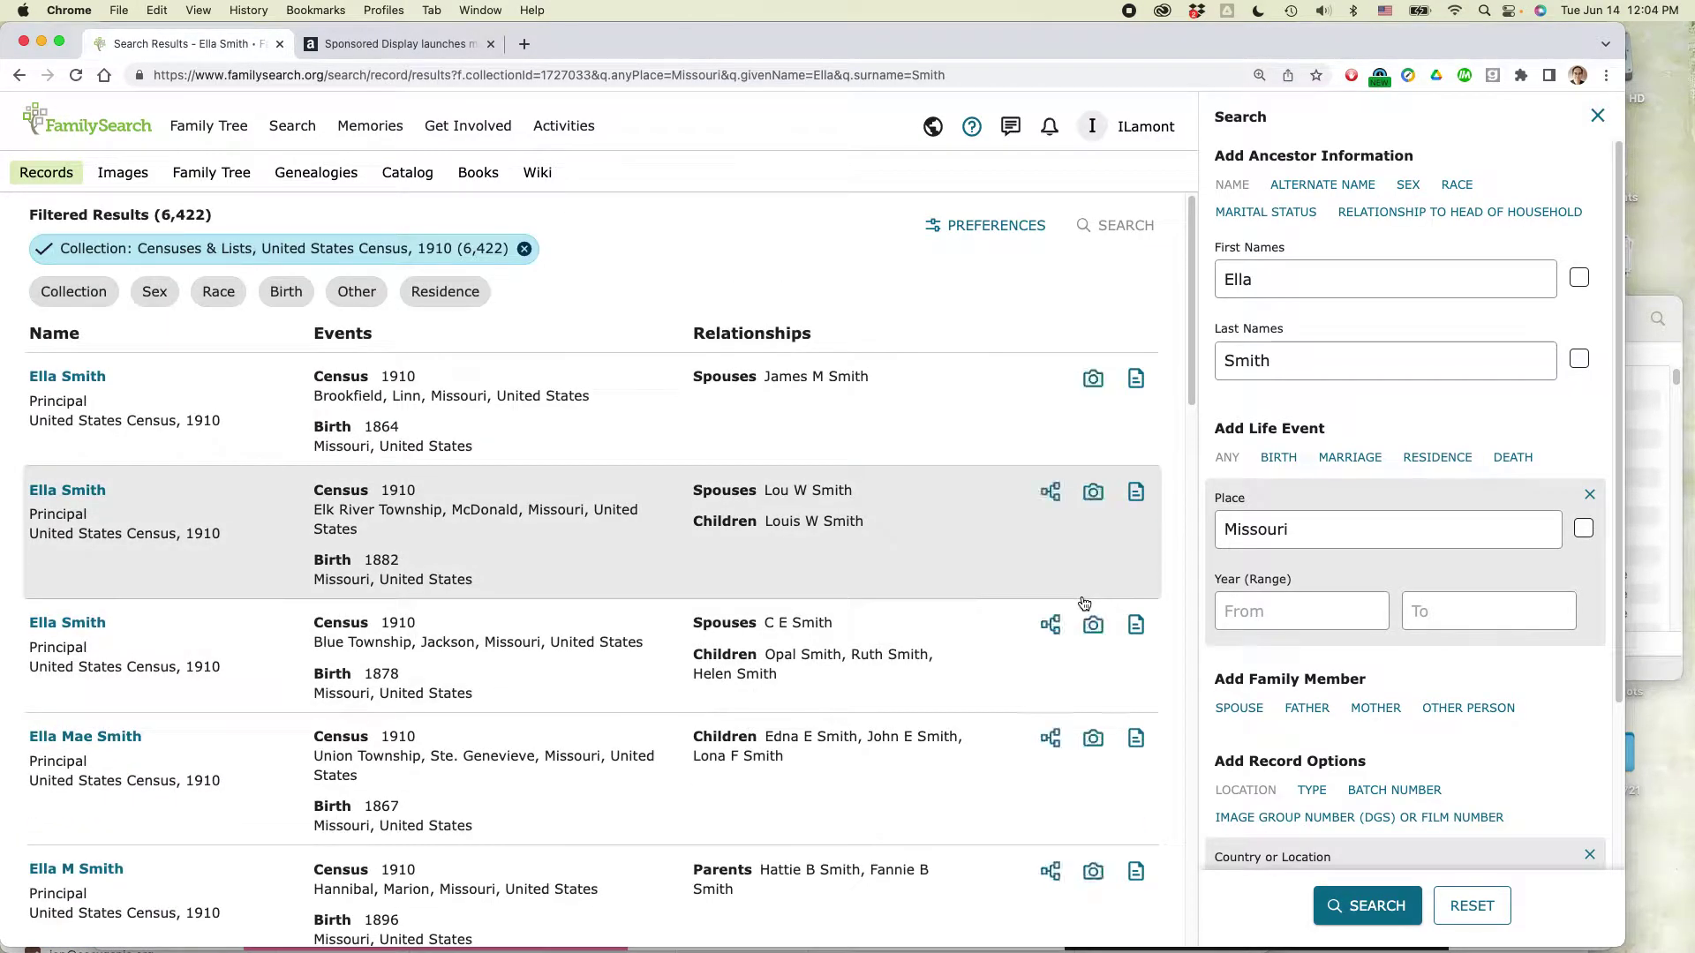
Look over the filtered results and open the scanned census image of the first match
drag(163, 215, 205, 215)
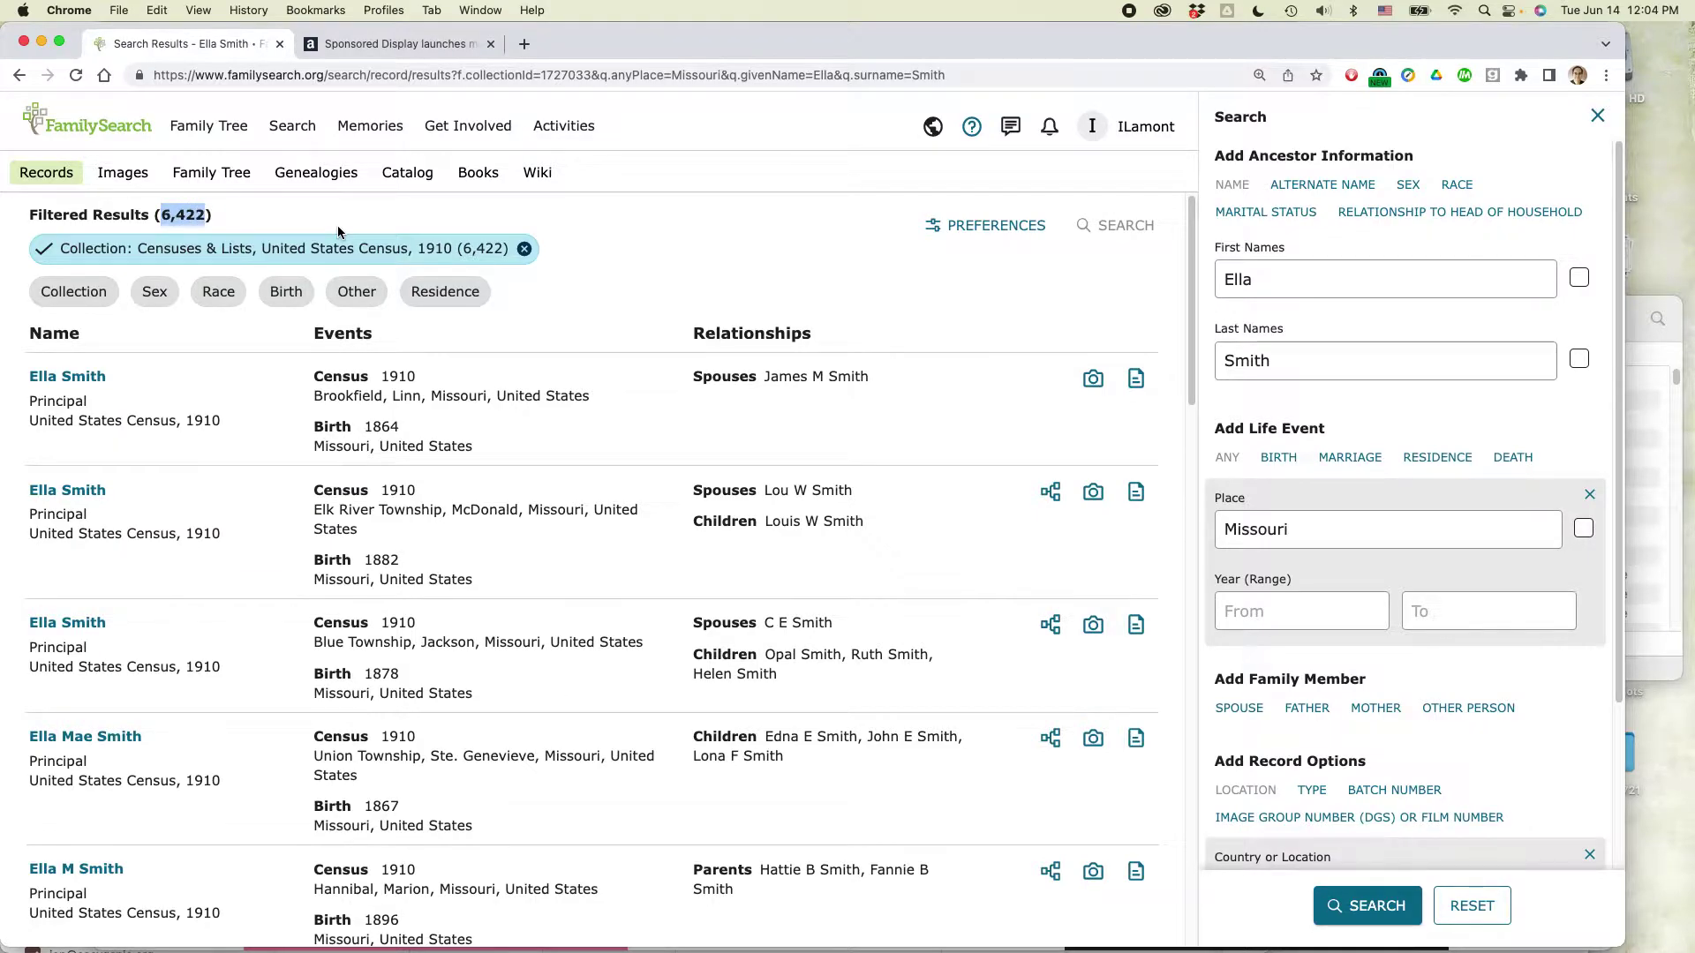
scroll(128, 641, down, 5)
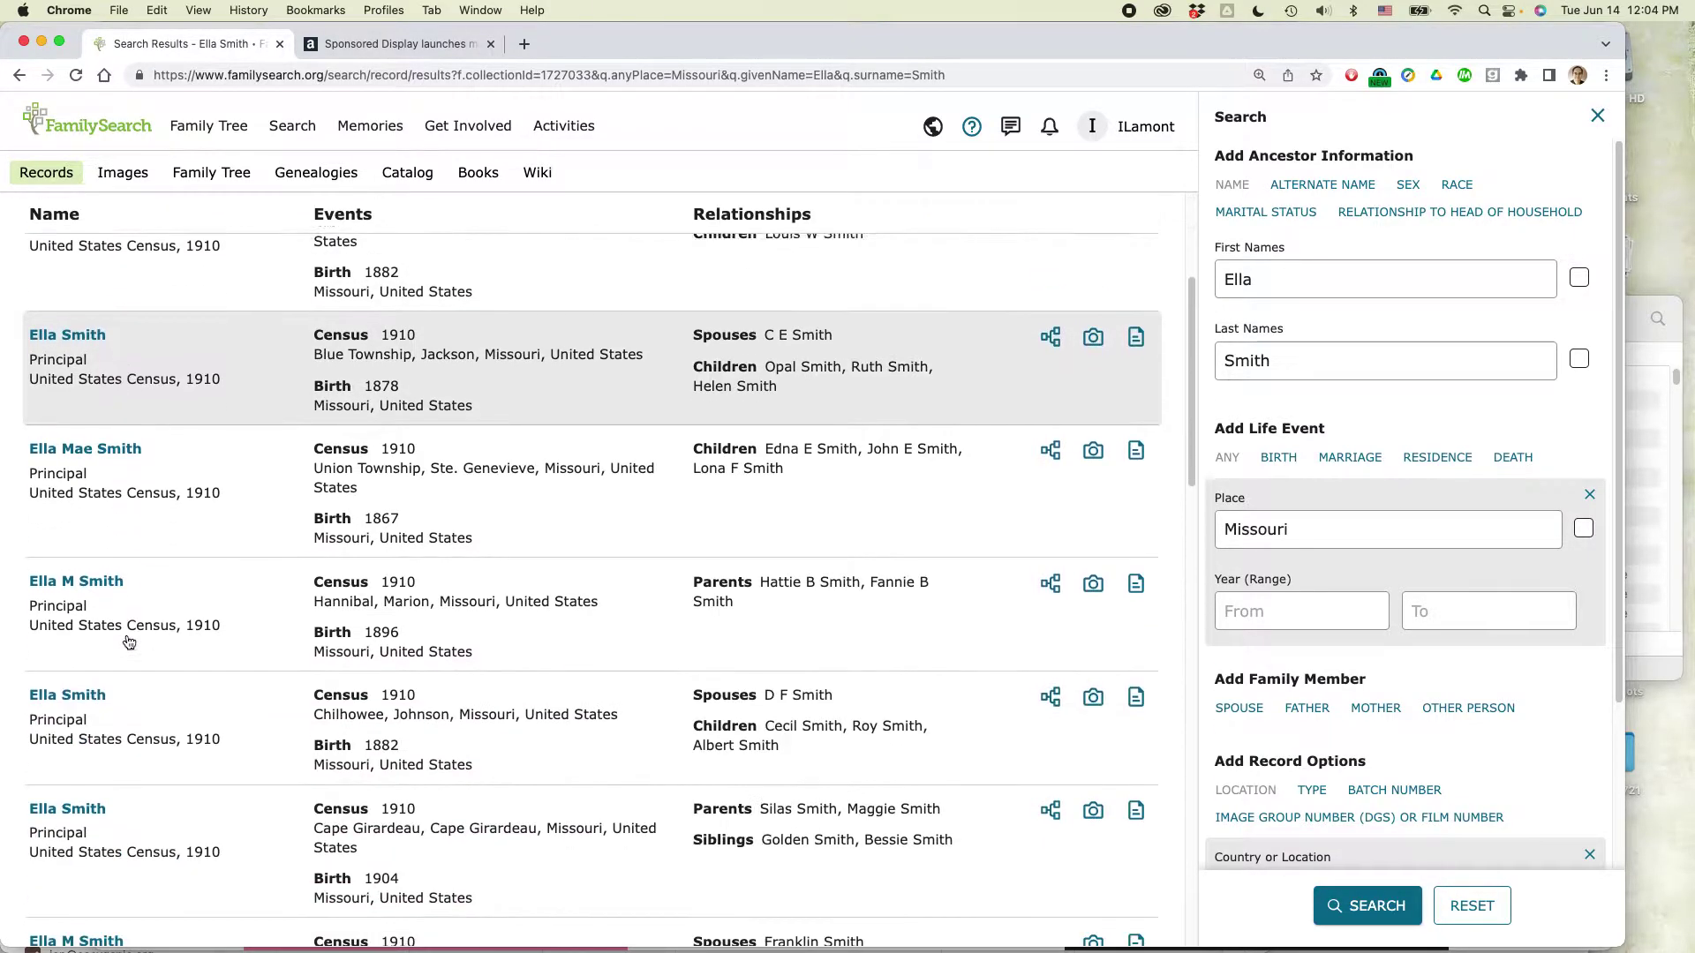
scroll(128, 642, up, 5)
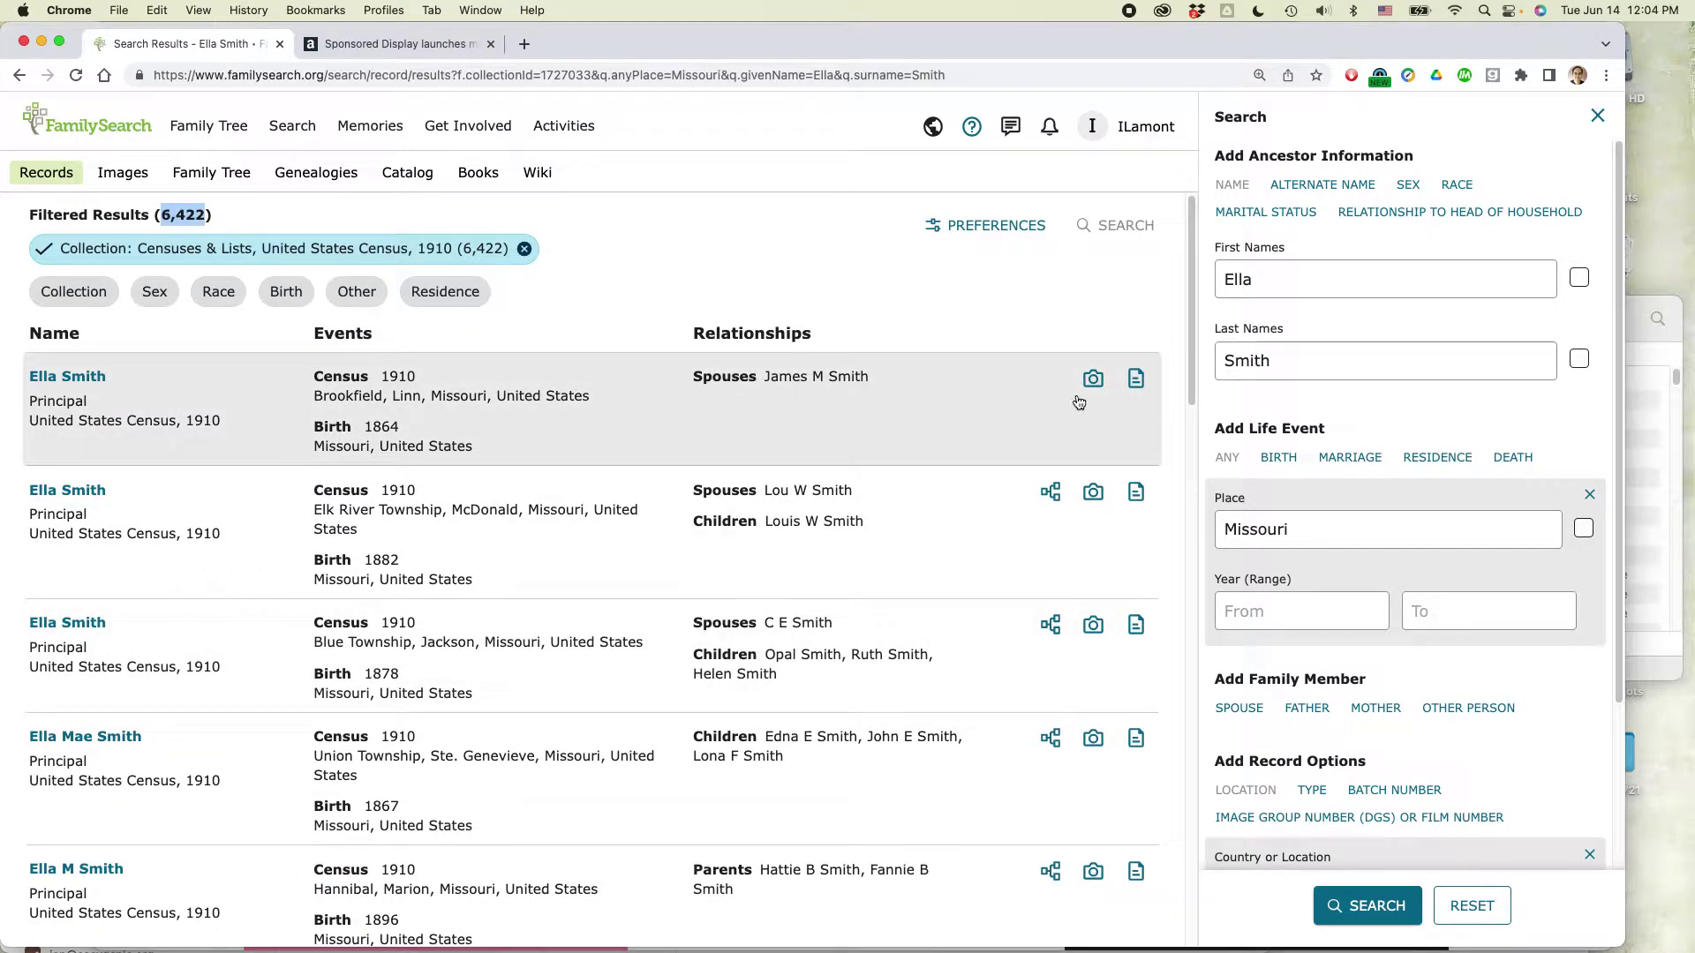
click(1101, 388)
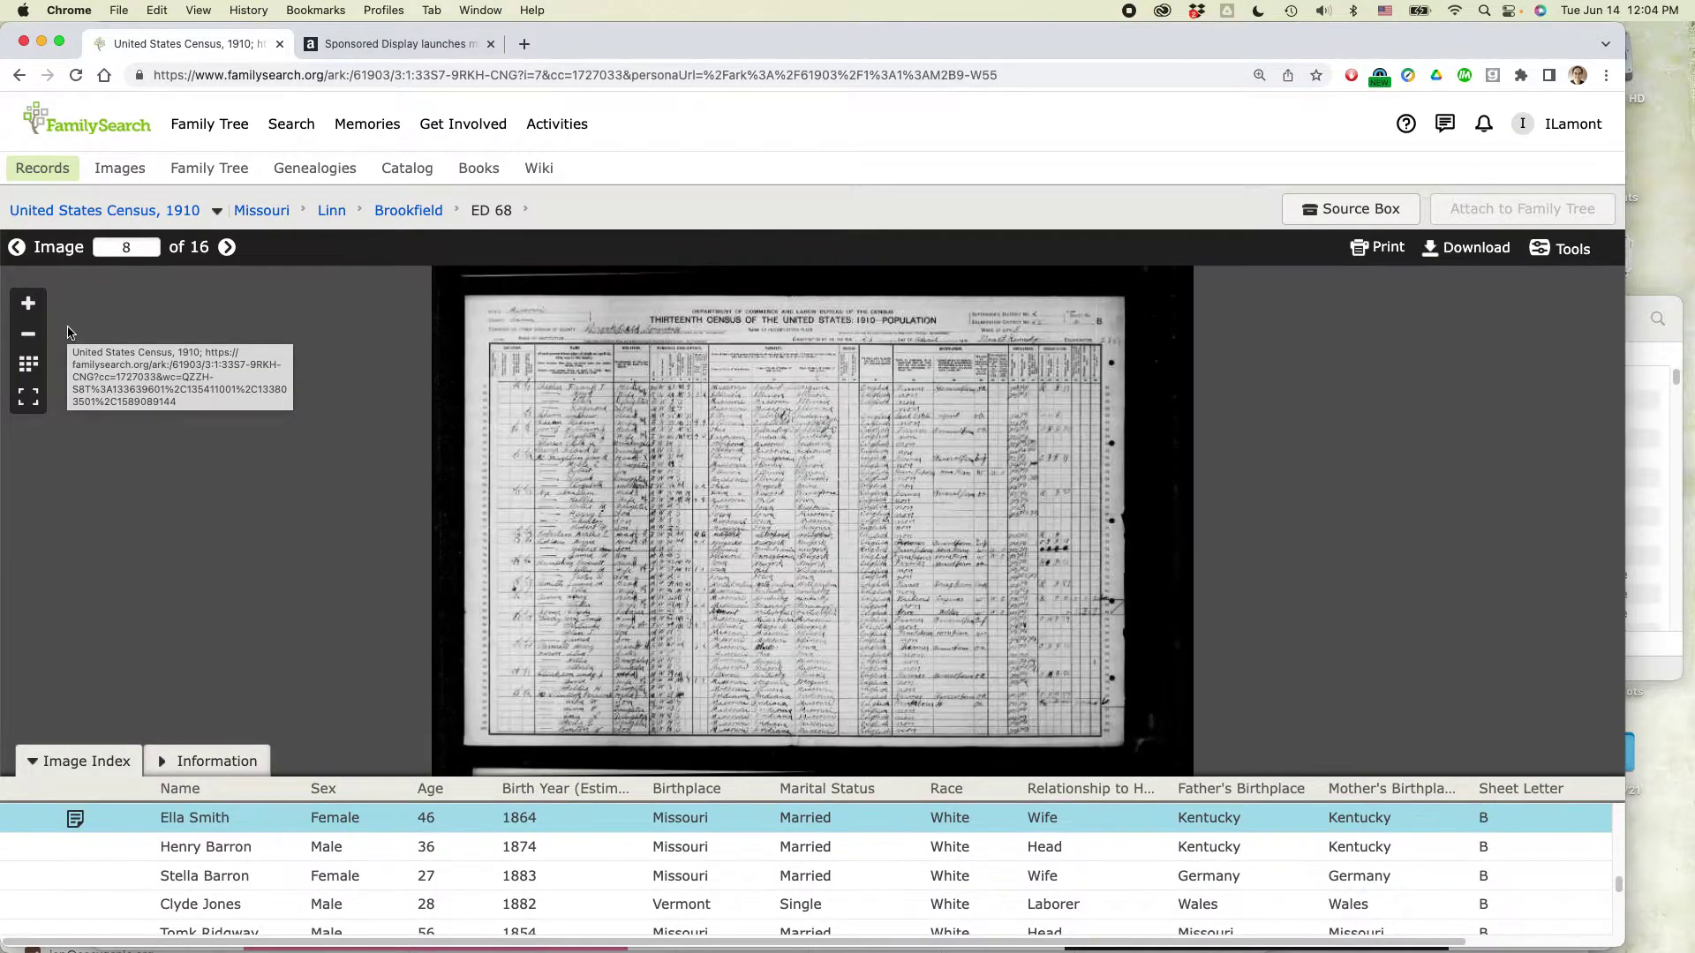
Examine the highlighted person's row on the enlarged census sheet, including household, birthplace and occupation columns
click(27, 304)
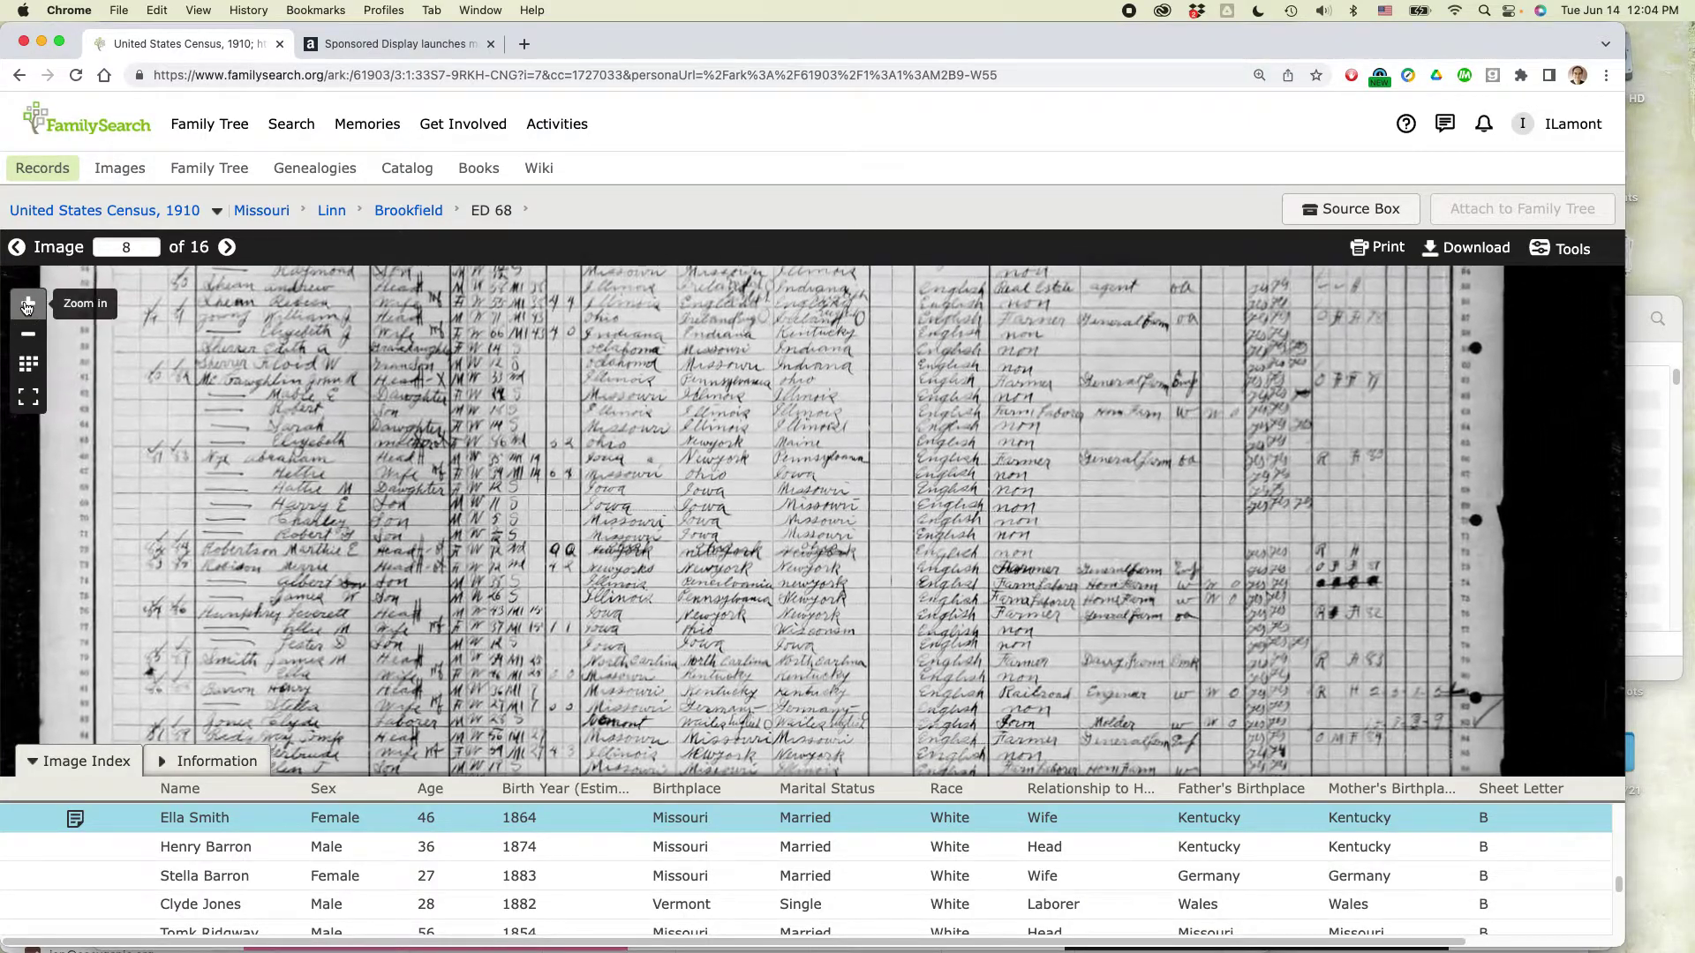
scroll(315, 436, up, 2)
drag(315, 436, 507, 501)
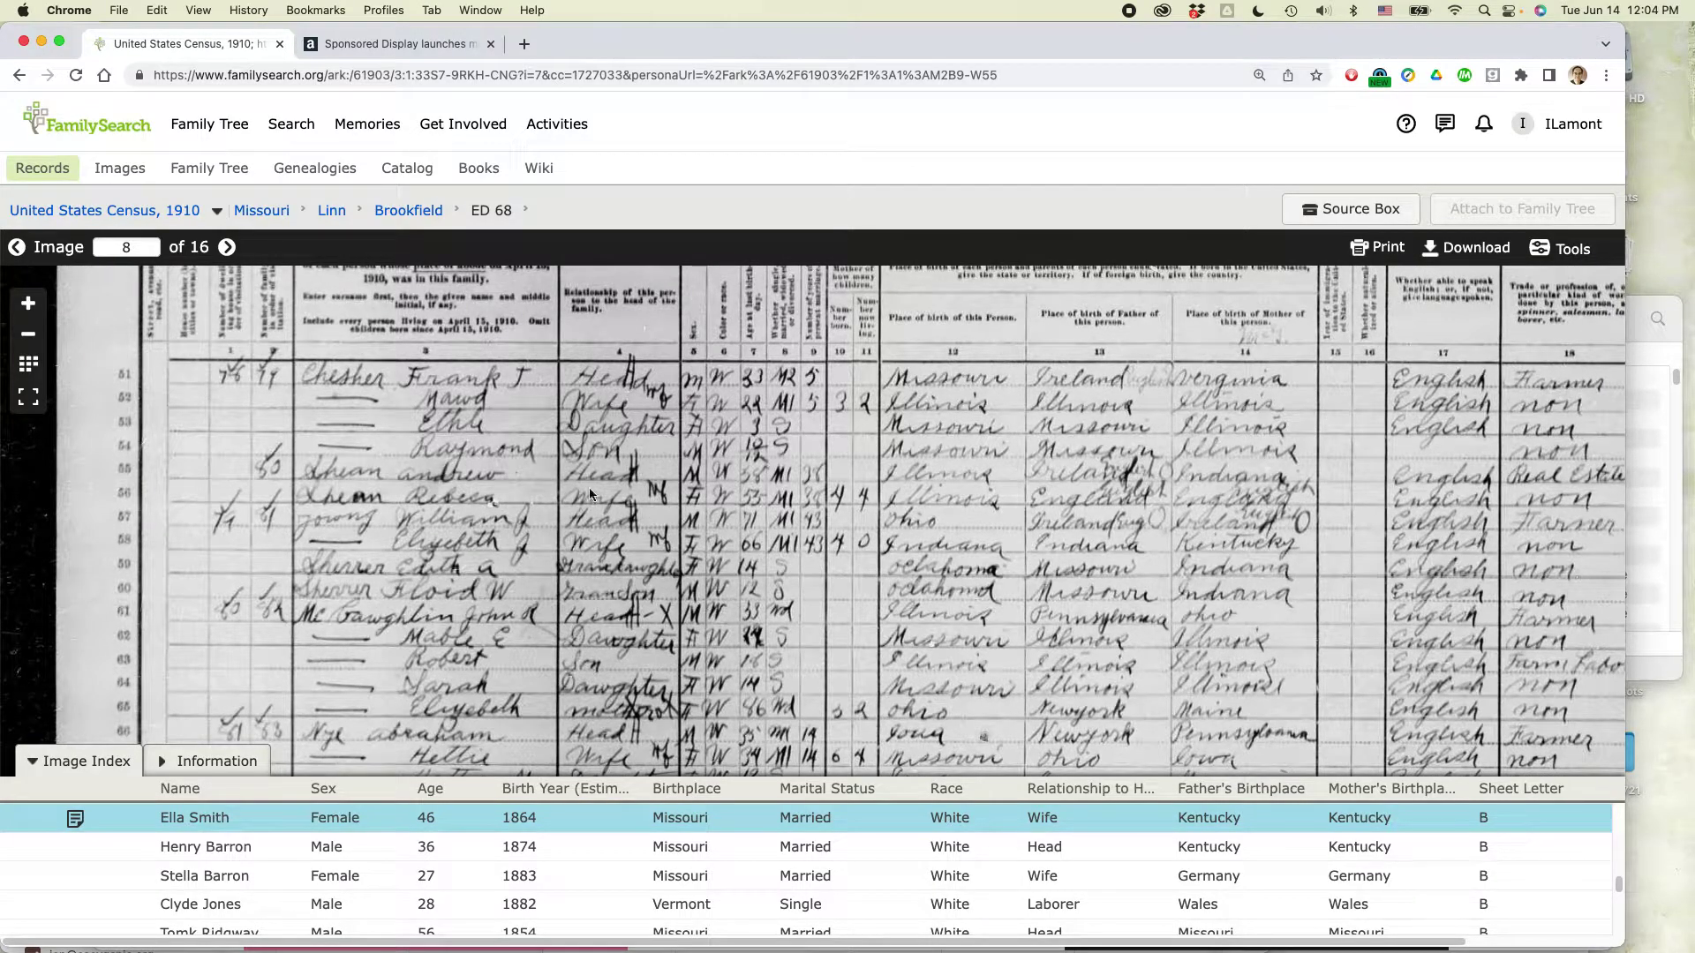
drag(509, 542, 470, 442)
drag(463, 526, 466, 437)
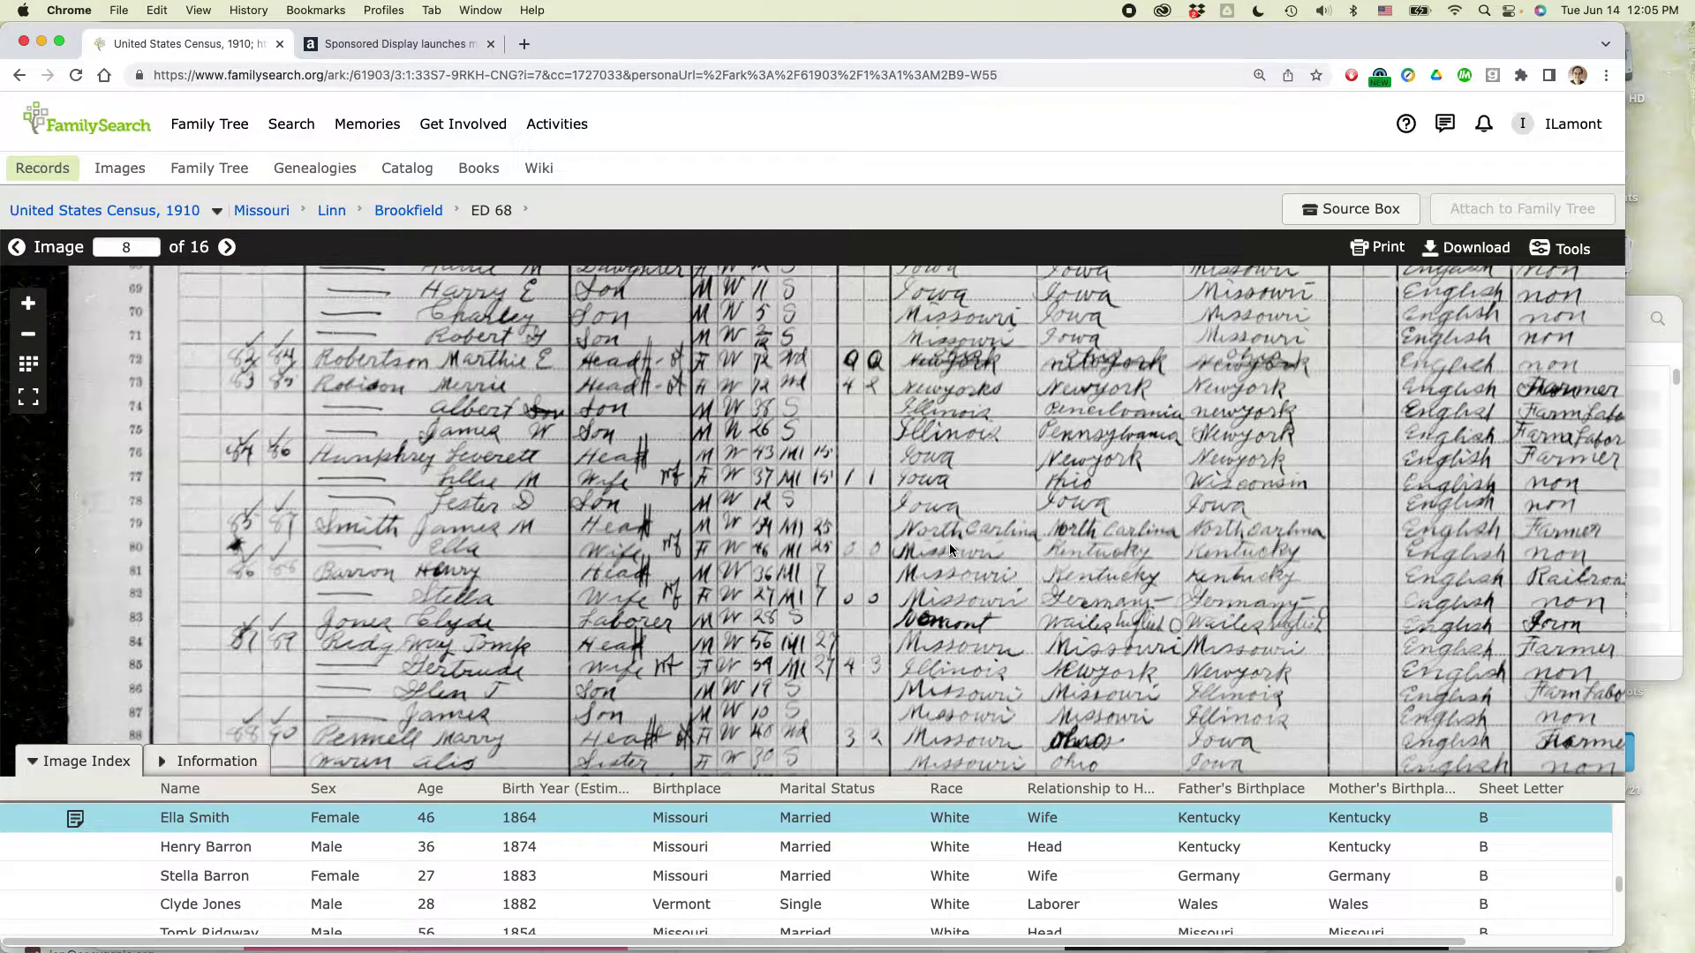
drag(999, 548, 701, 546)
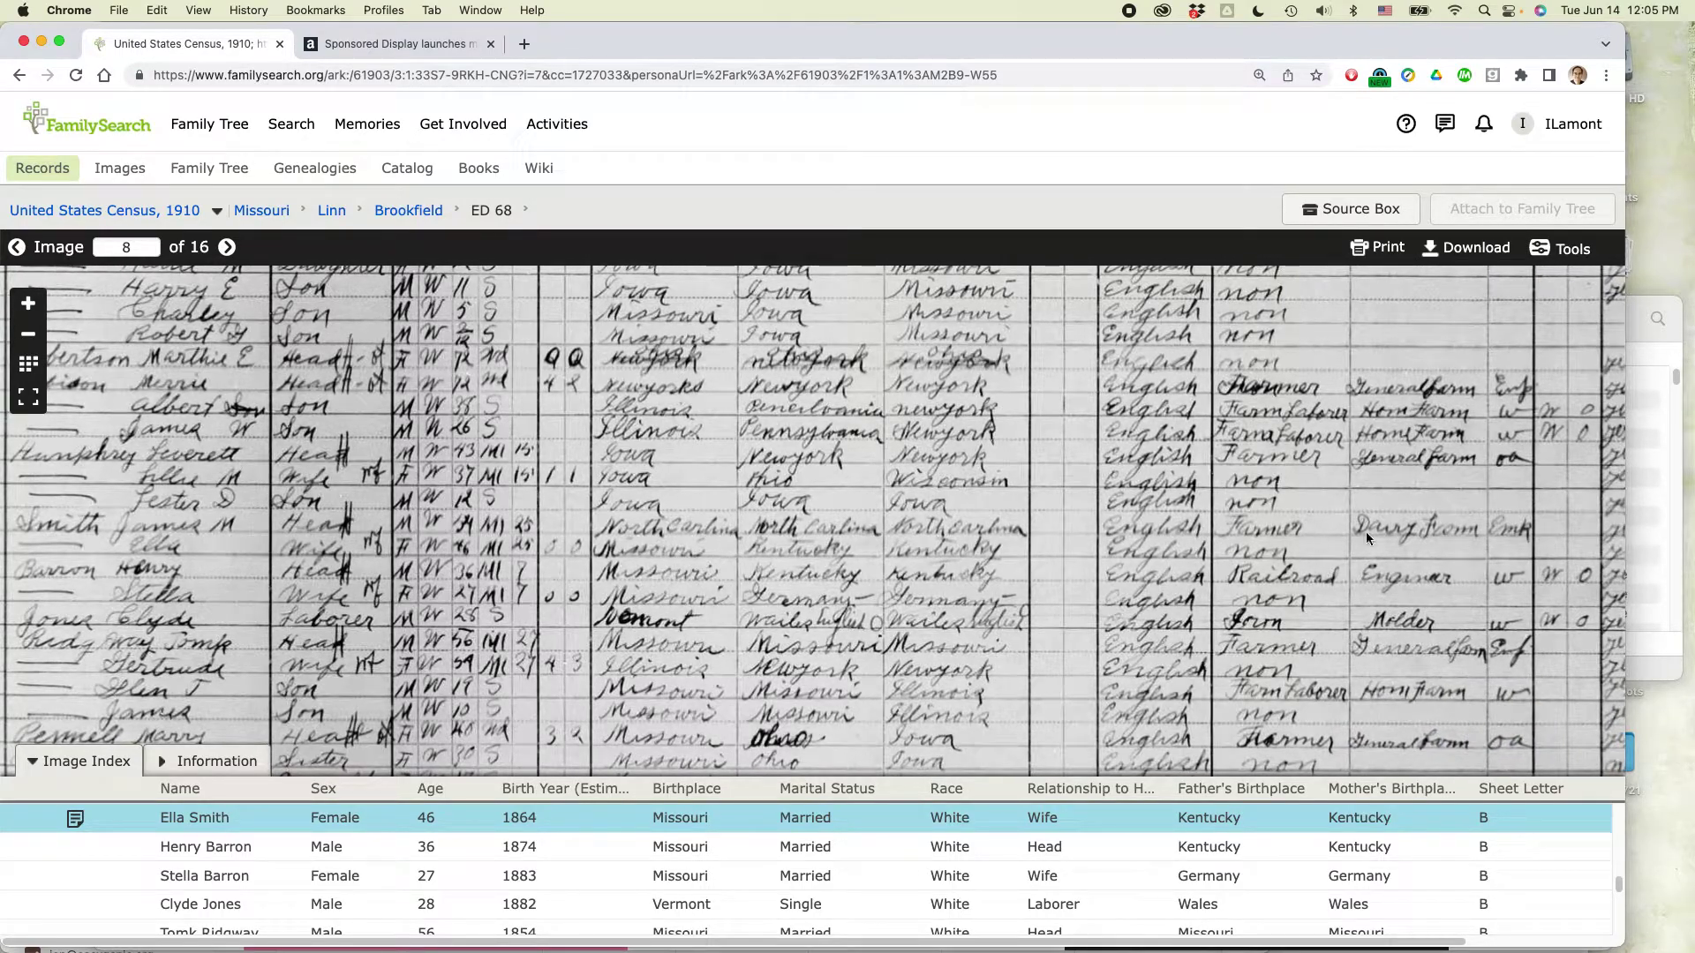
drag(958, 553, 1322, 532)
drag(1109, 575, 924, 583)
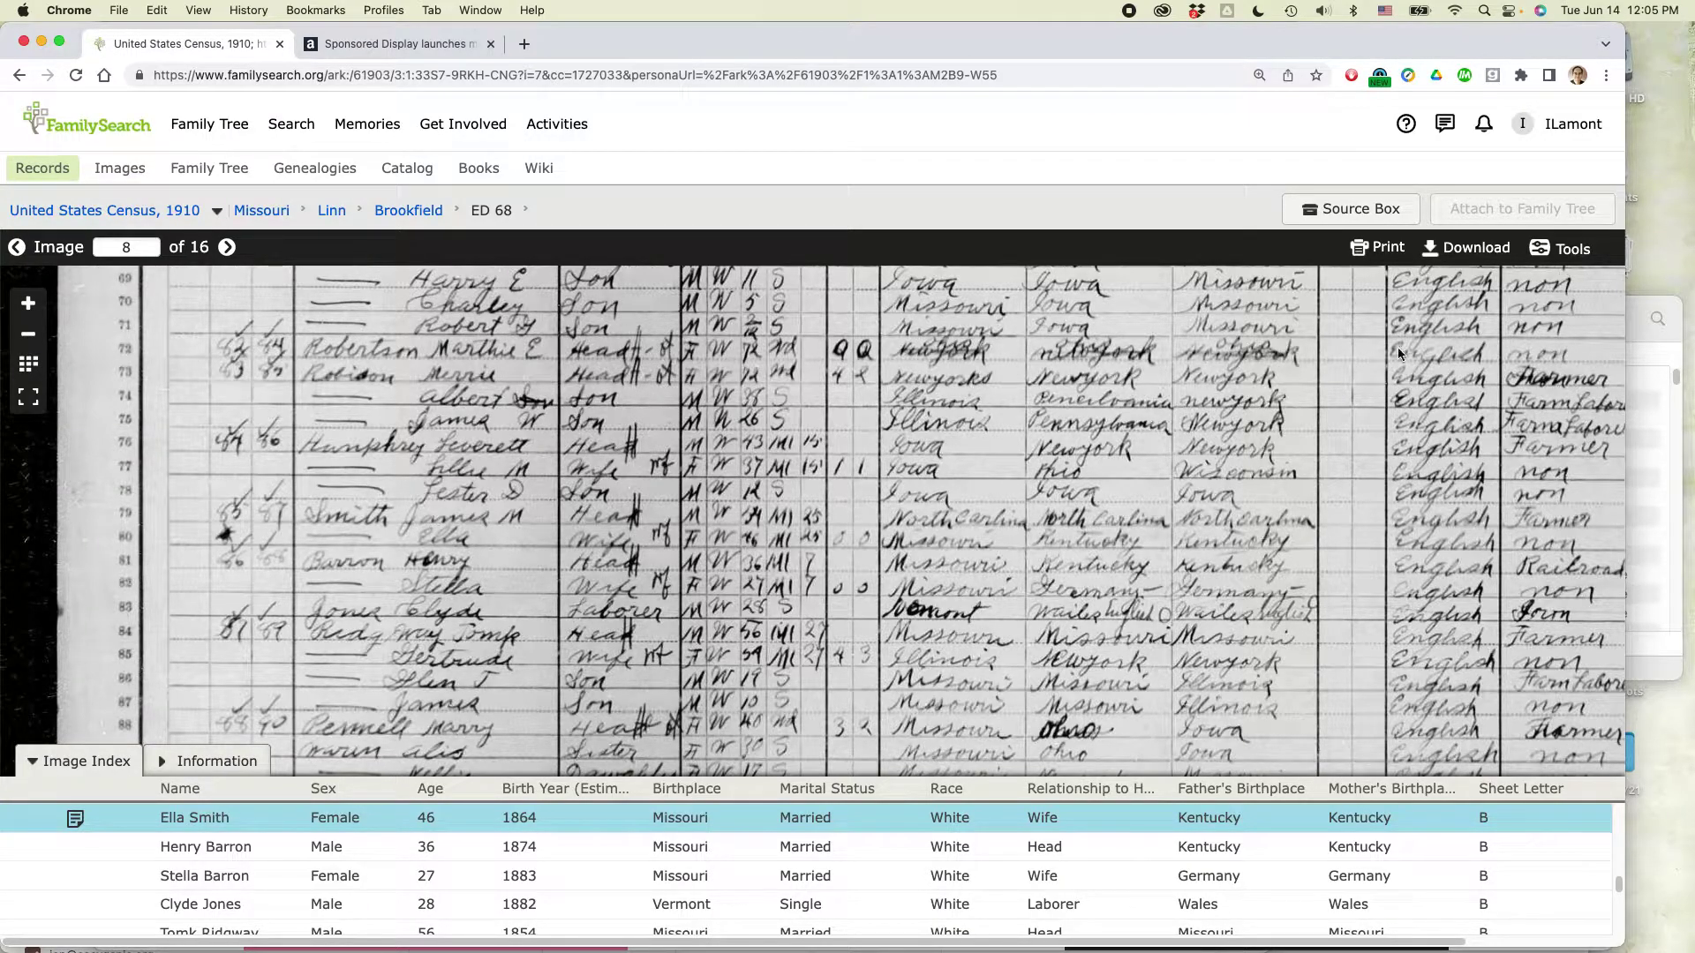
Bring up the save dialog for downloading the census page image and cancel it
click(1494, 251)
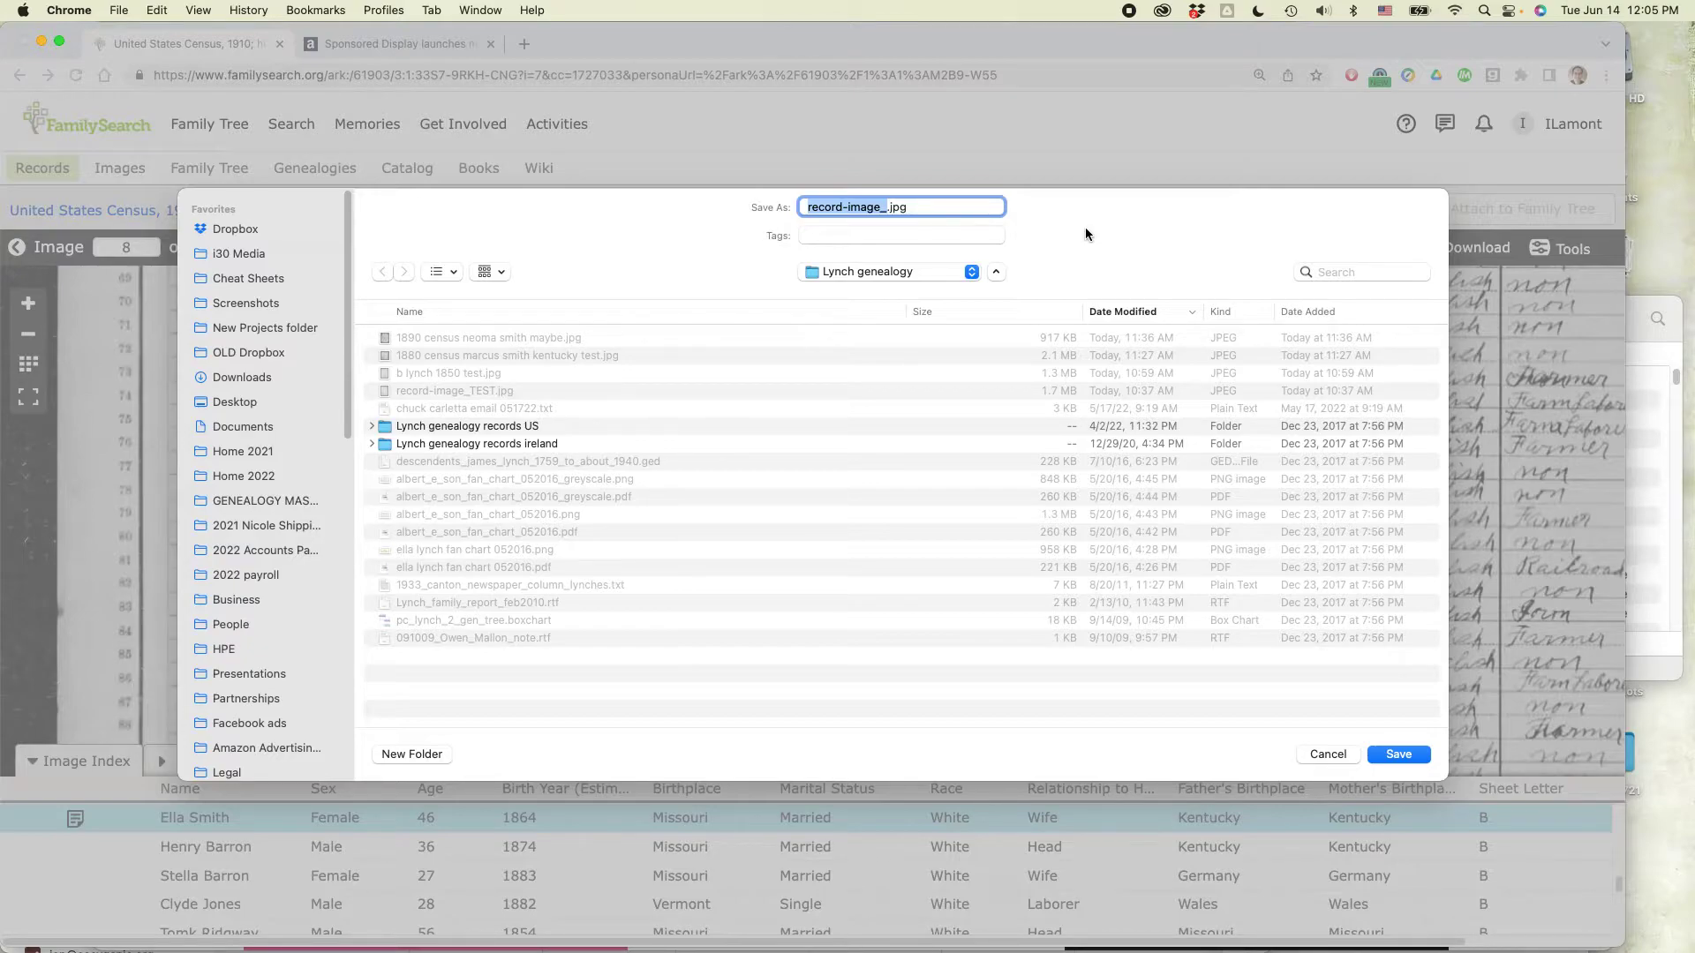
click(1334, 757)
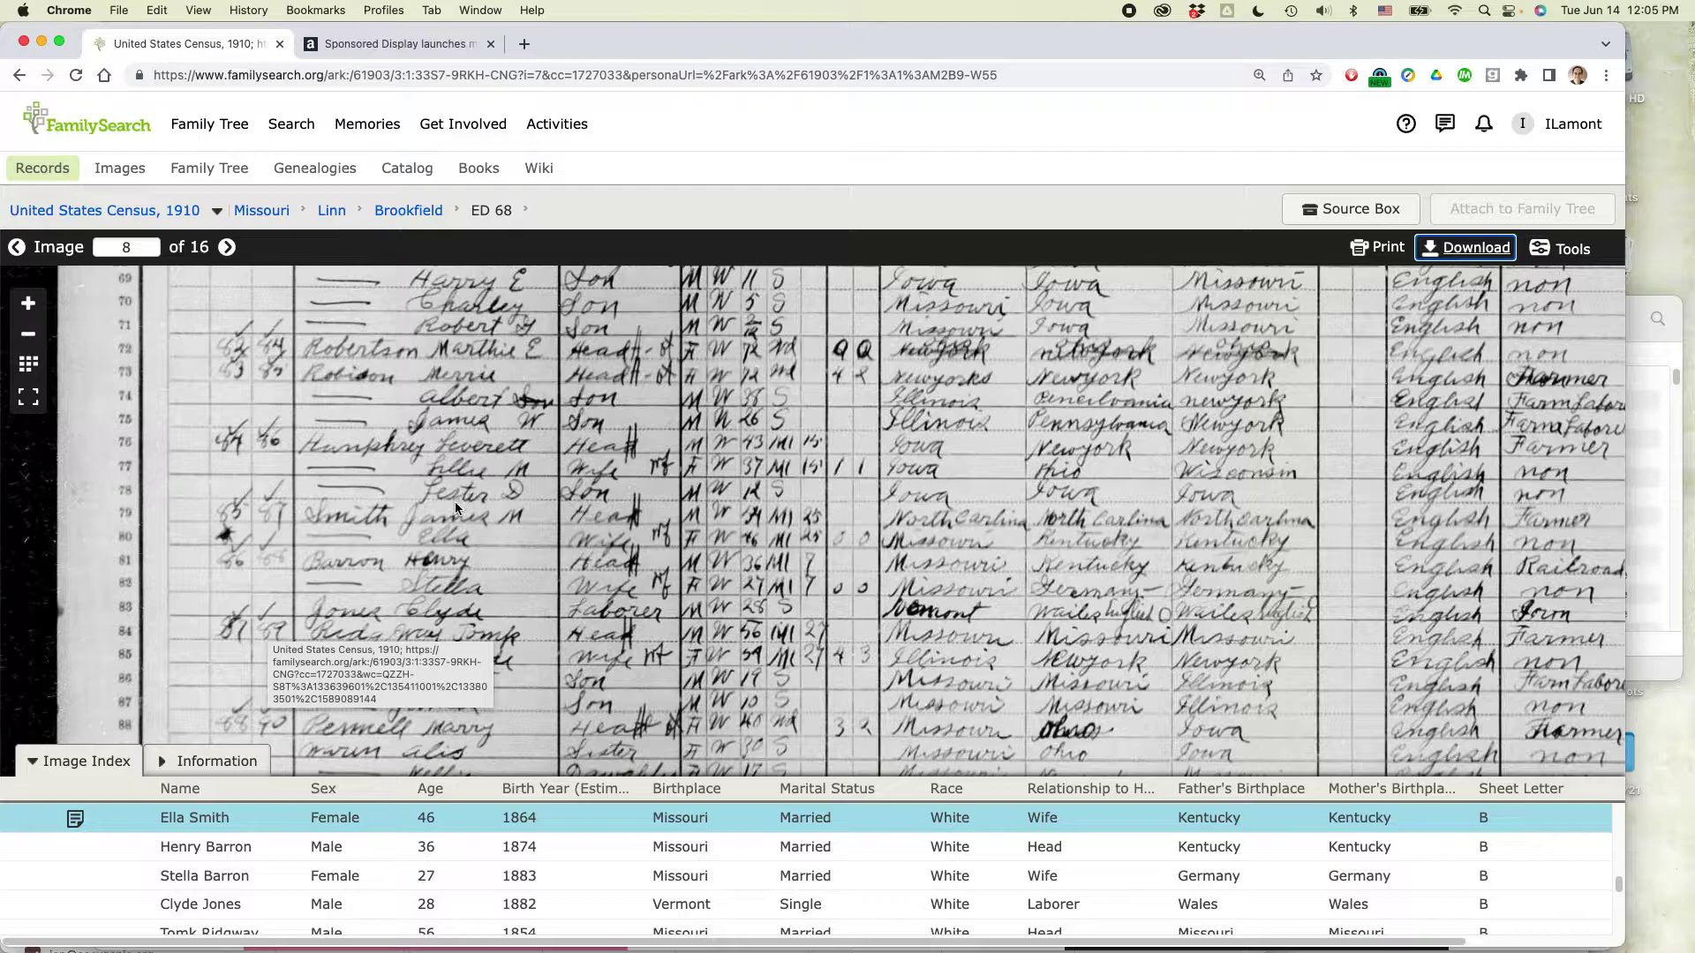
Return to the search results and require an exact match for the last name only, not the first name
click(18, 75)
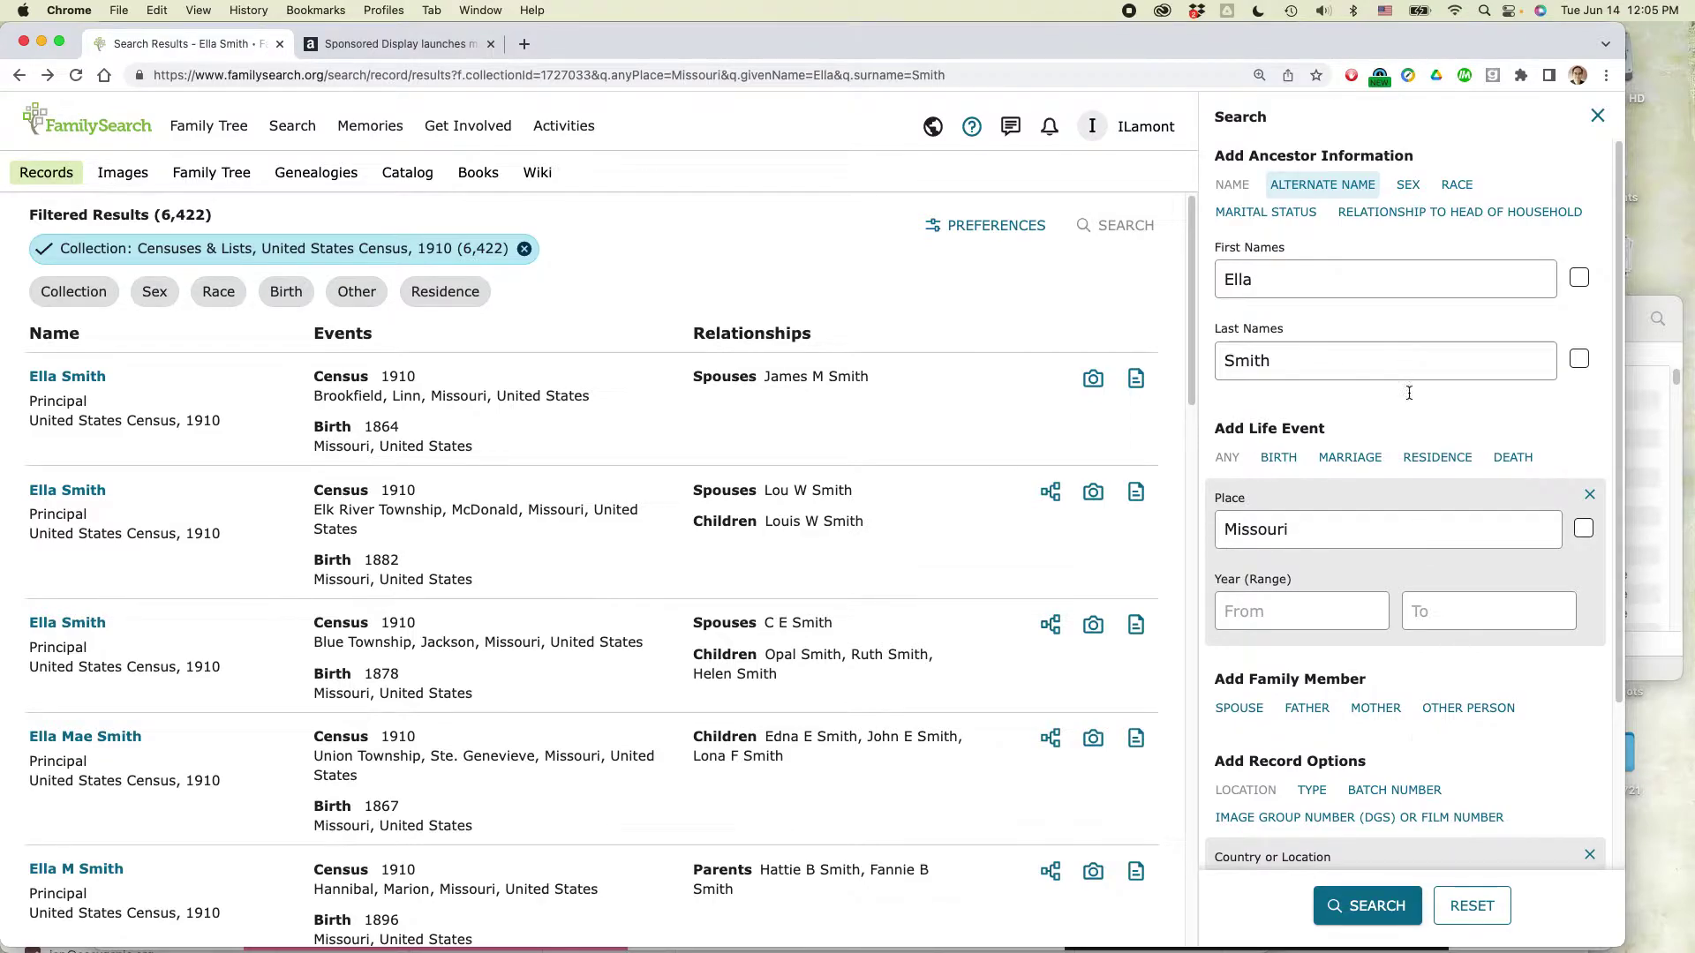
drag(160, 214, 203, 213)
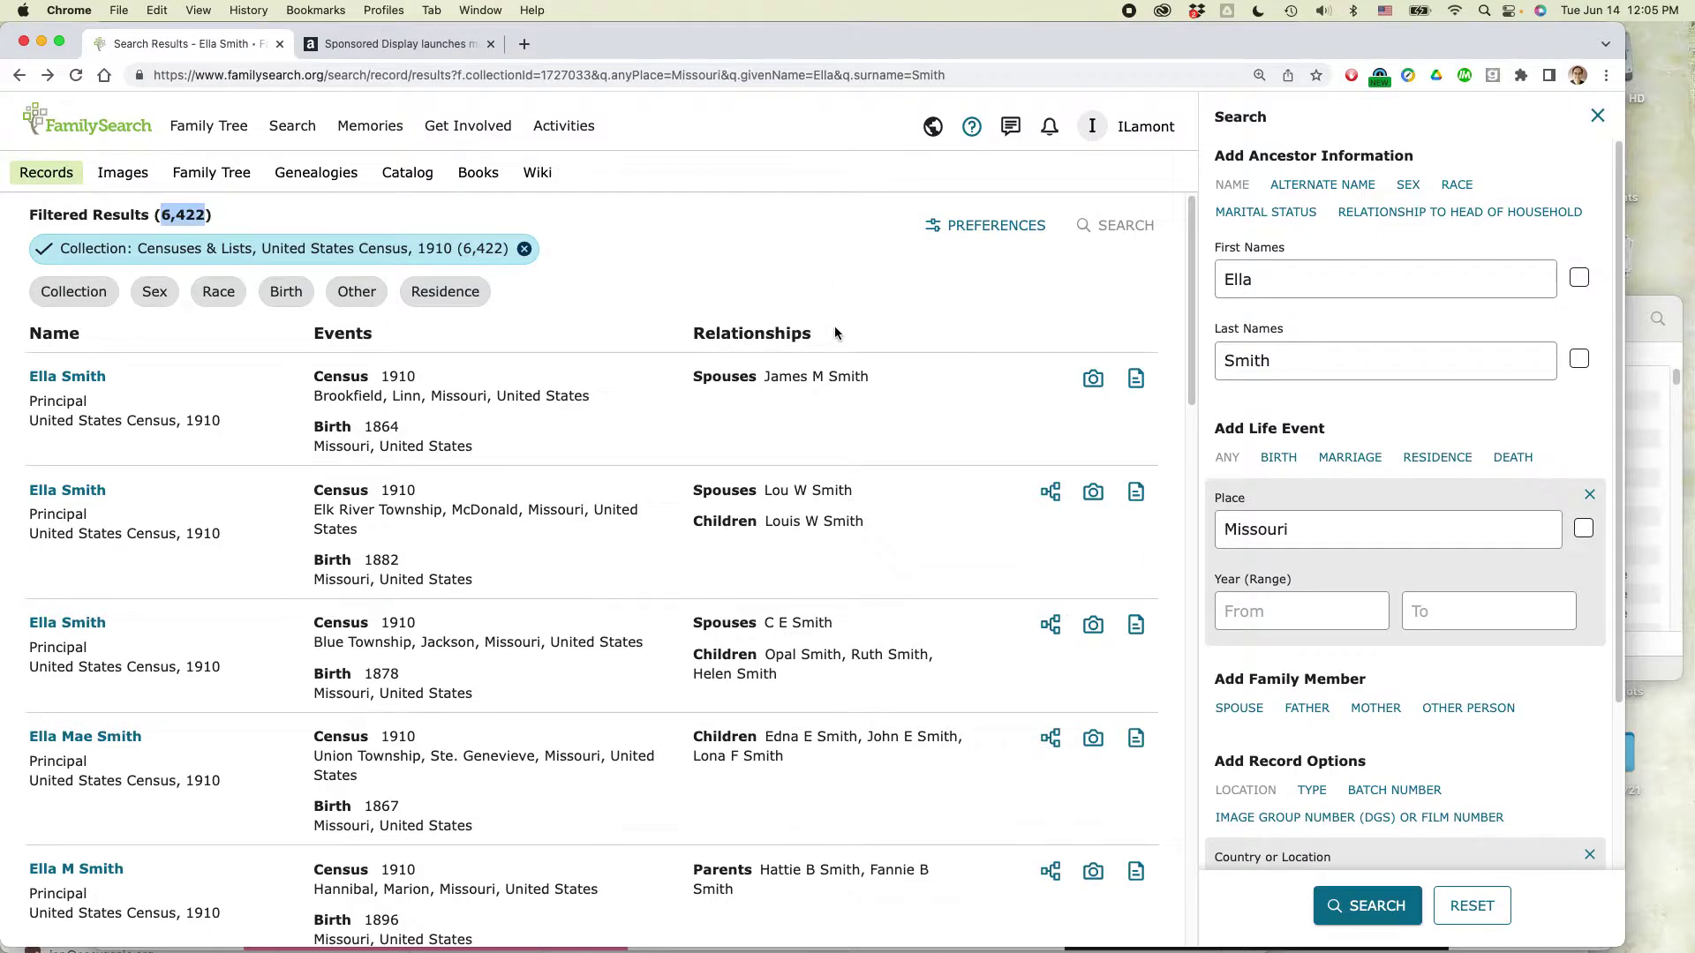
click(1350, 242)
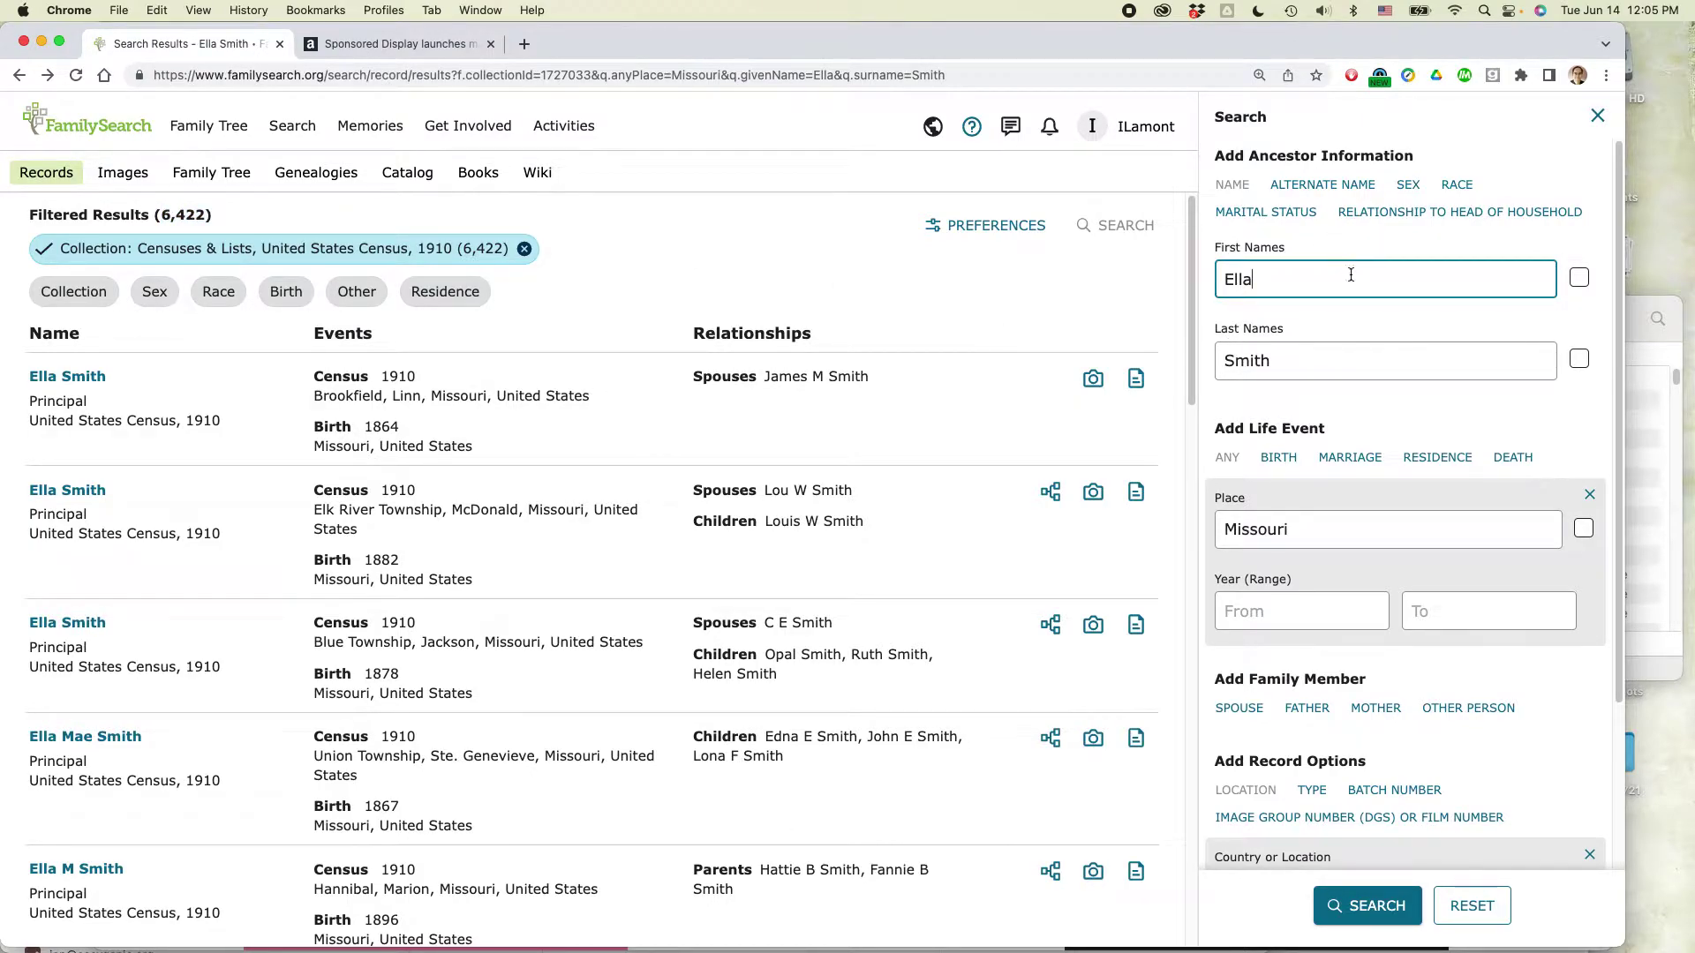
click(1579, 360)
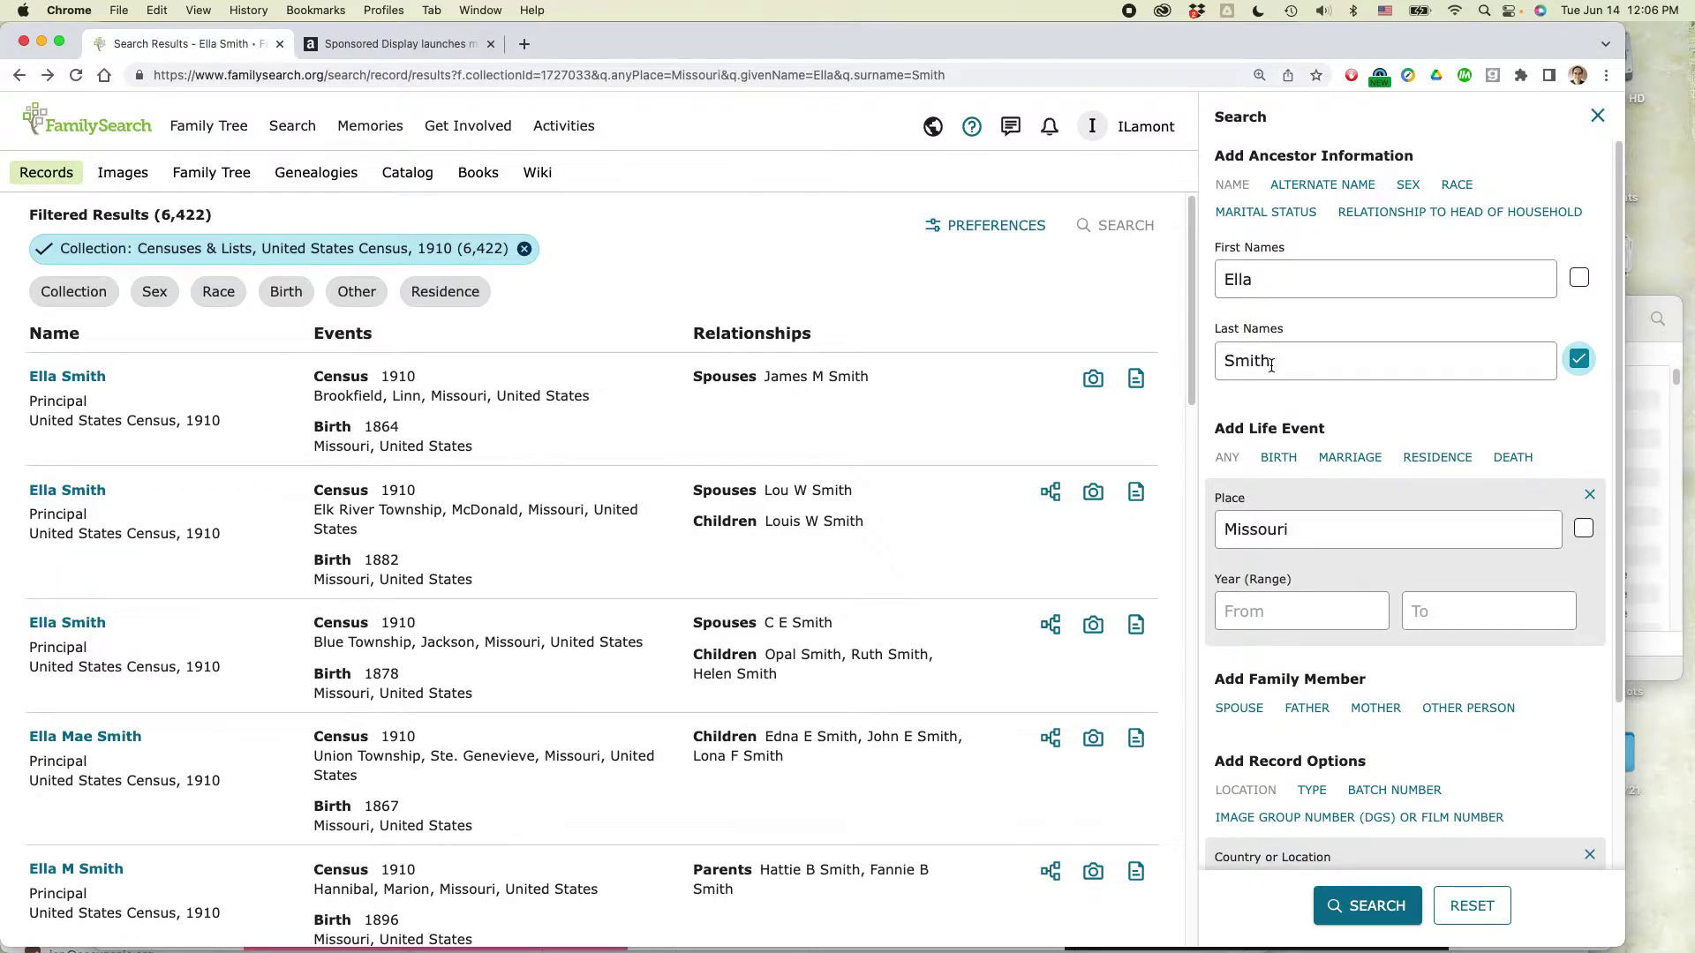
click(1268, 279)
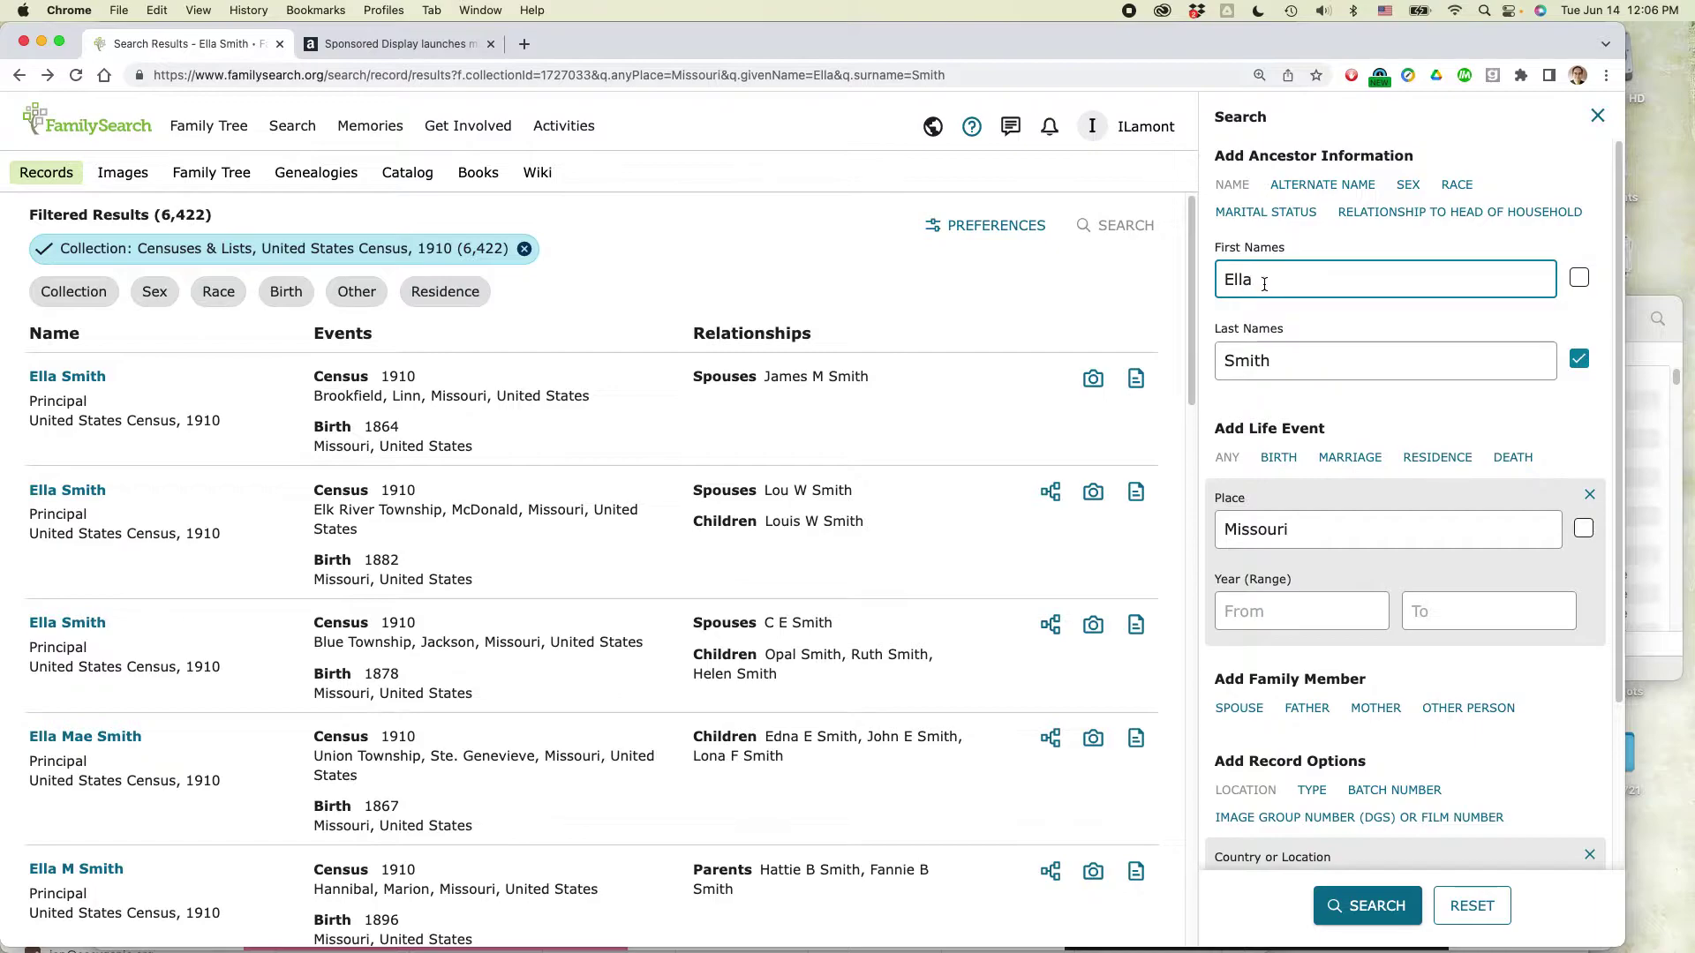
click(1579, 280)
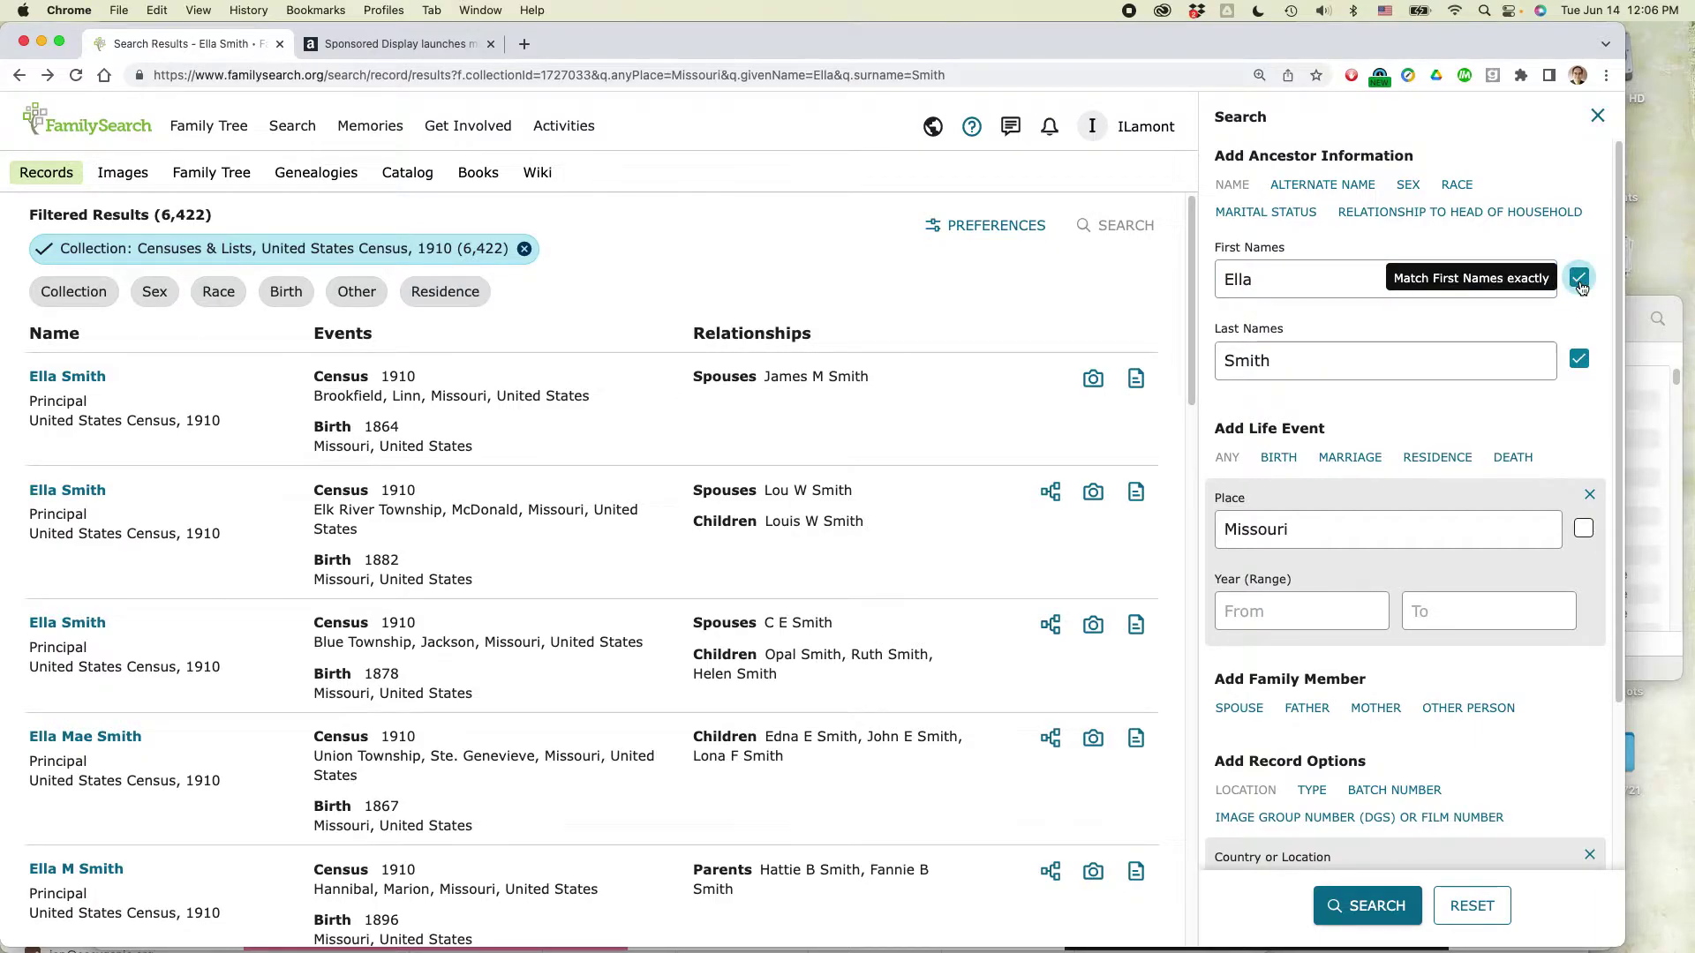
click(1579, 281)
Add a birth event to the search criteria with a birth year range from 1878 to 1882
scroll(1522, 438, down, 1)
scroll(1522, 439, down, 3)
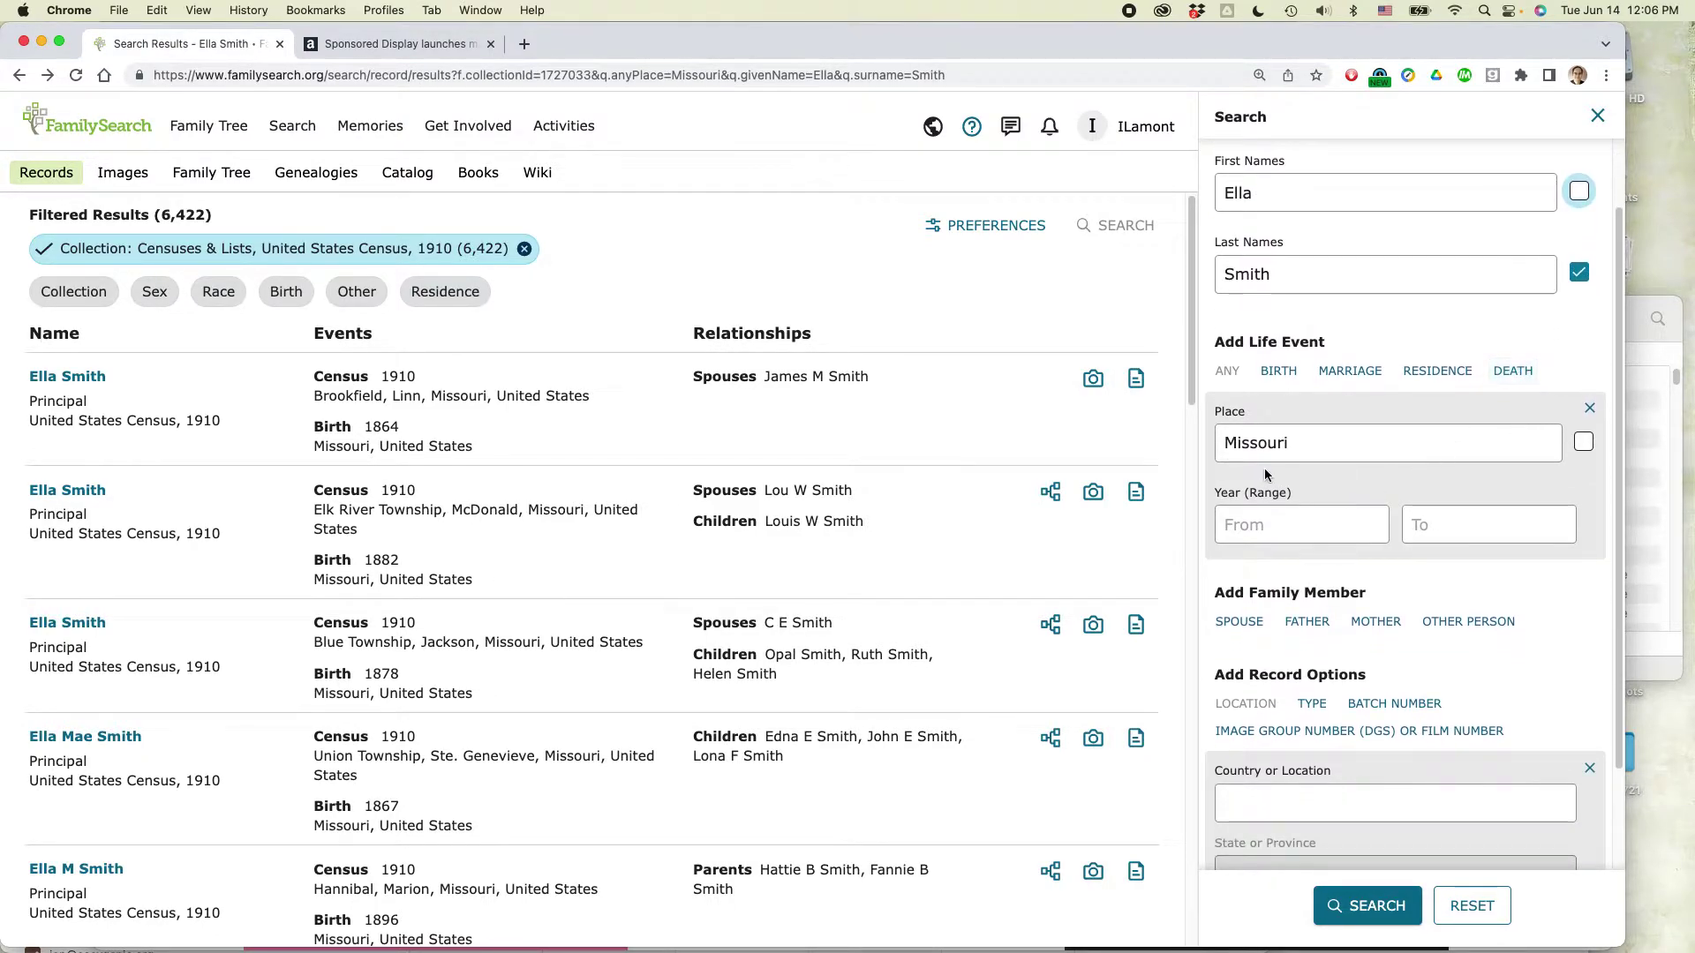
click(1277, 371)
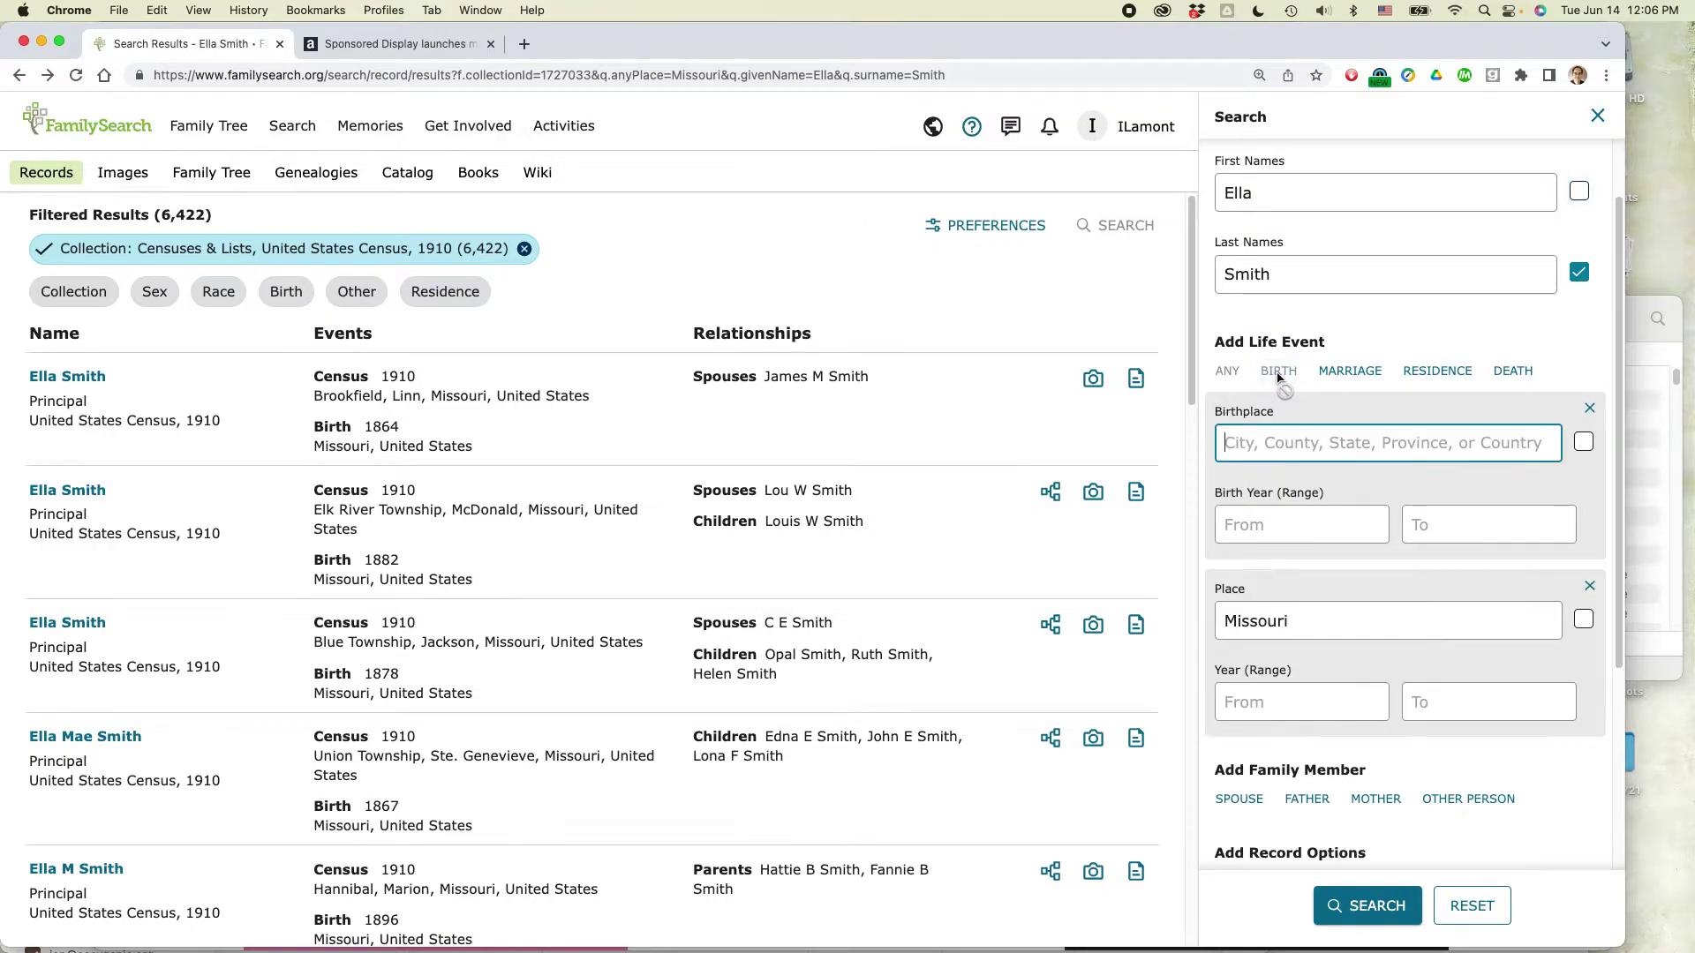
click(1279, 523)
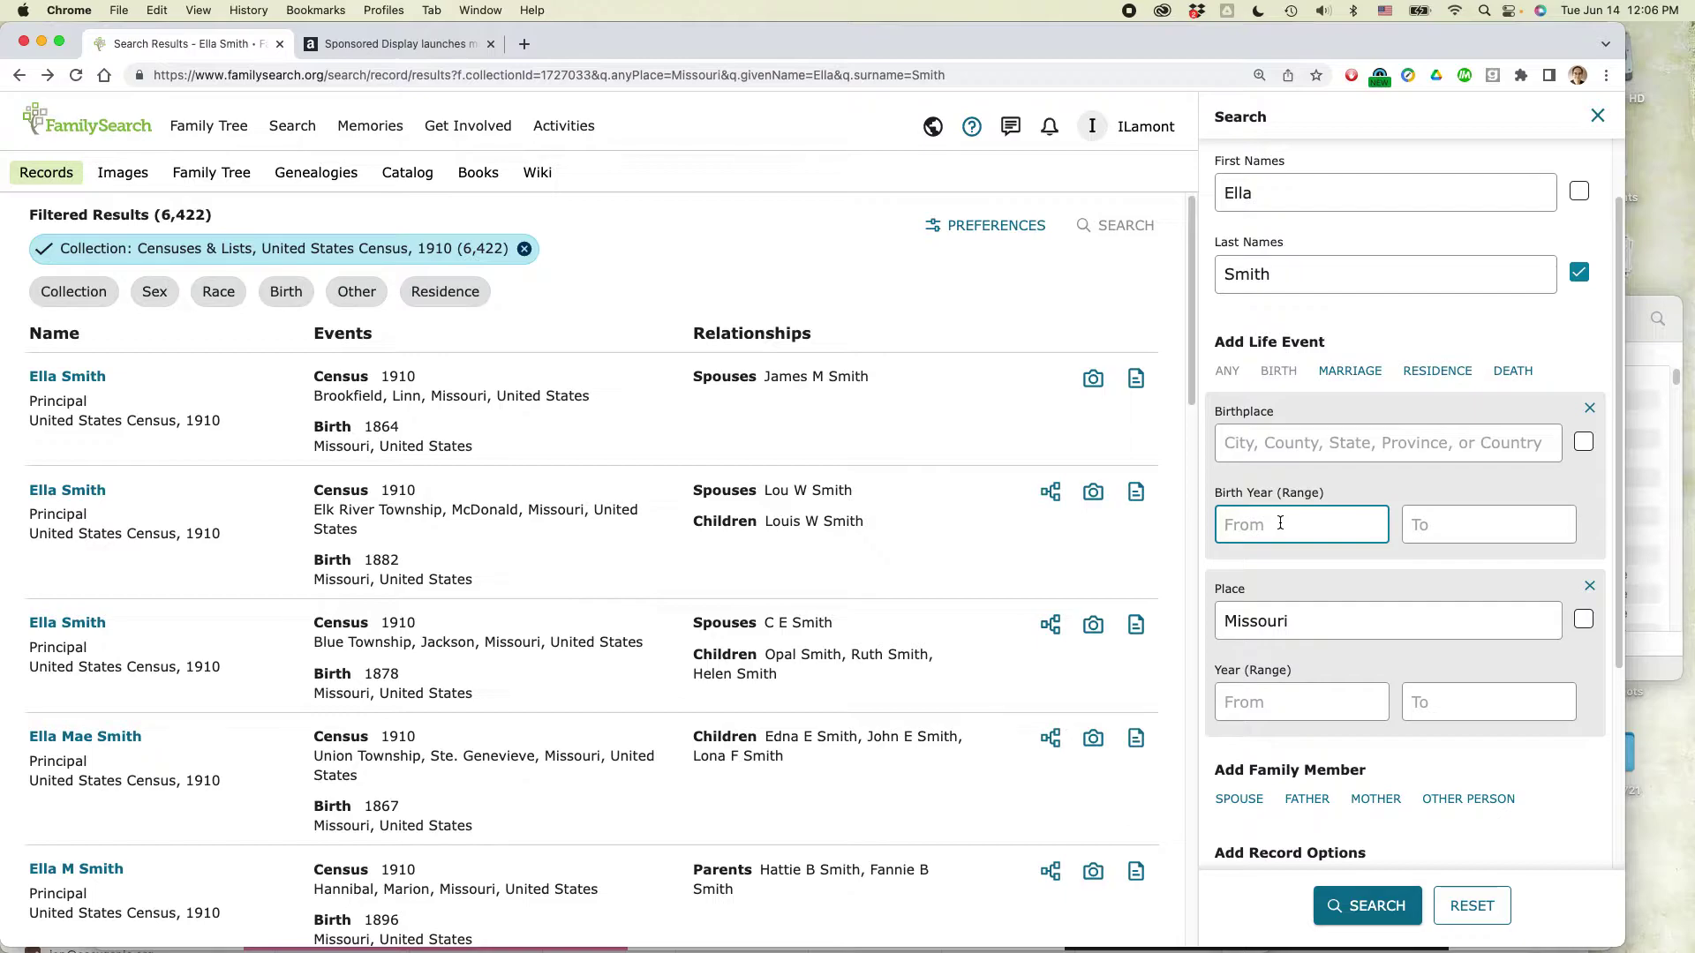
text(1888)
key(Tab)
text(189)
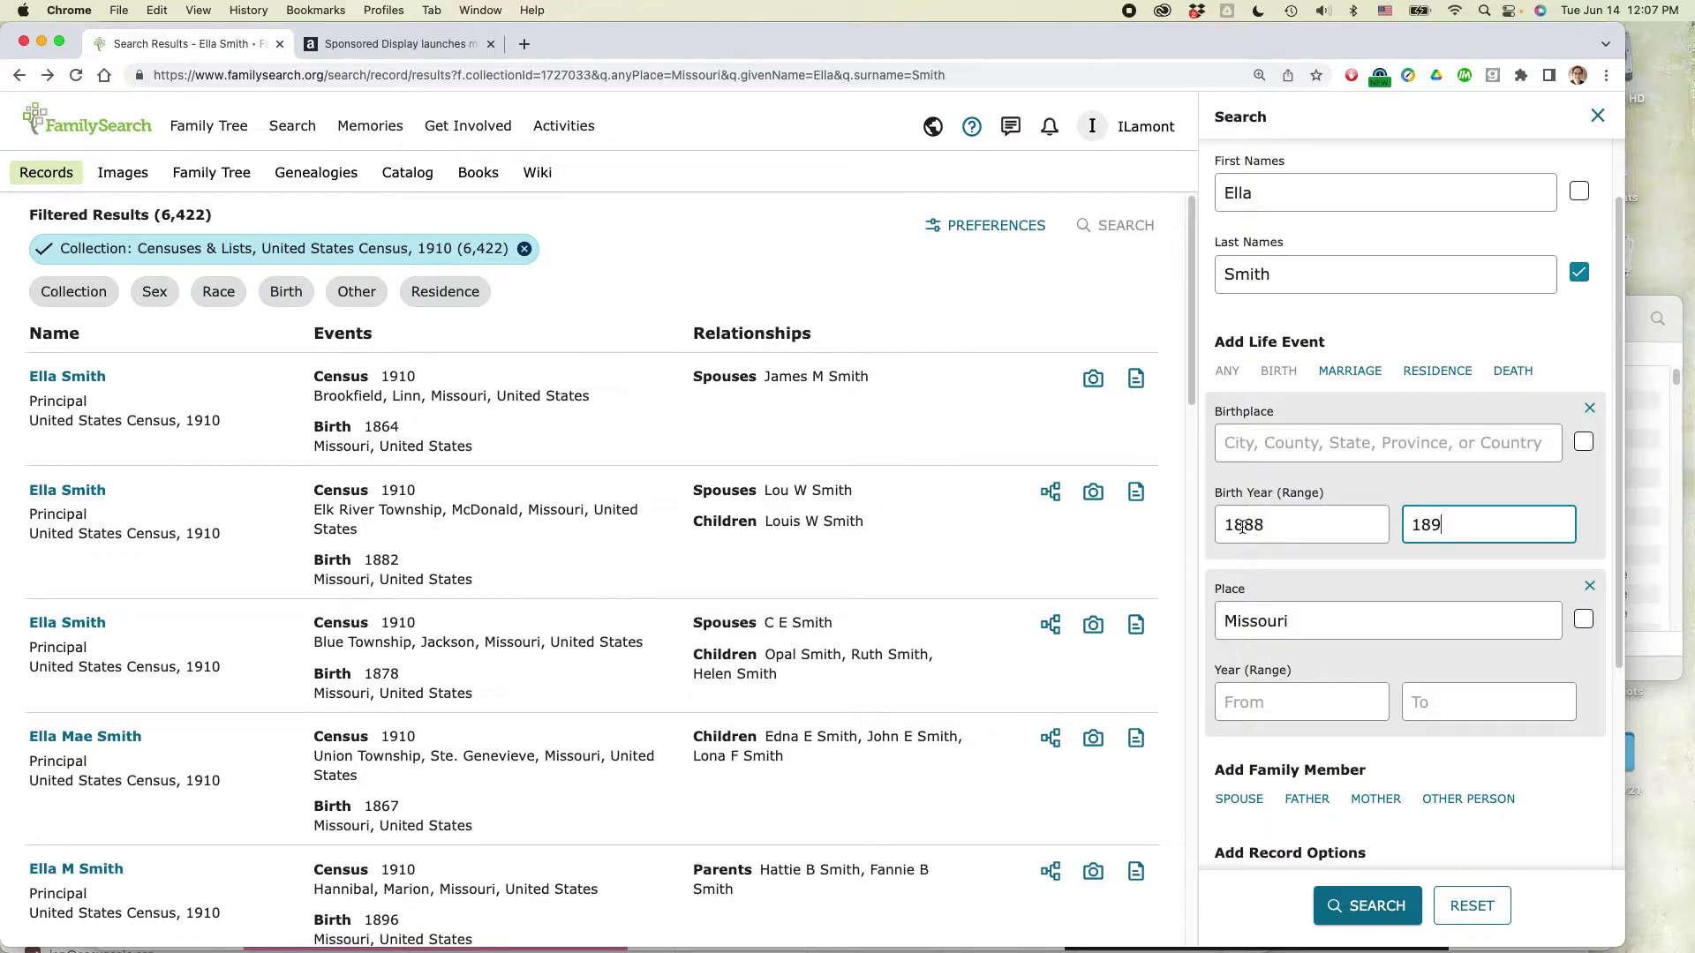
drag(1244, 527, 1293, 525)
text(78)
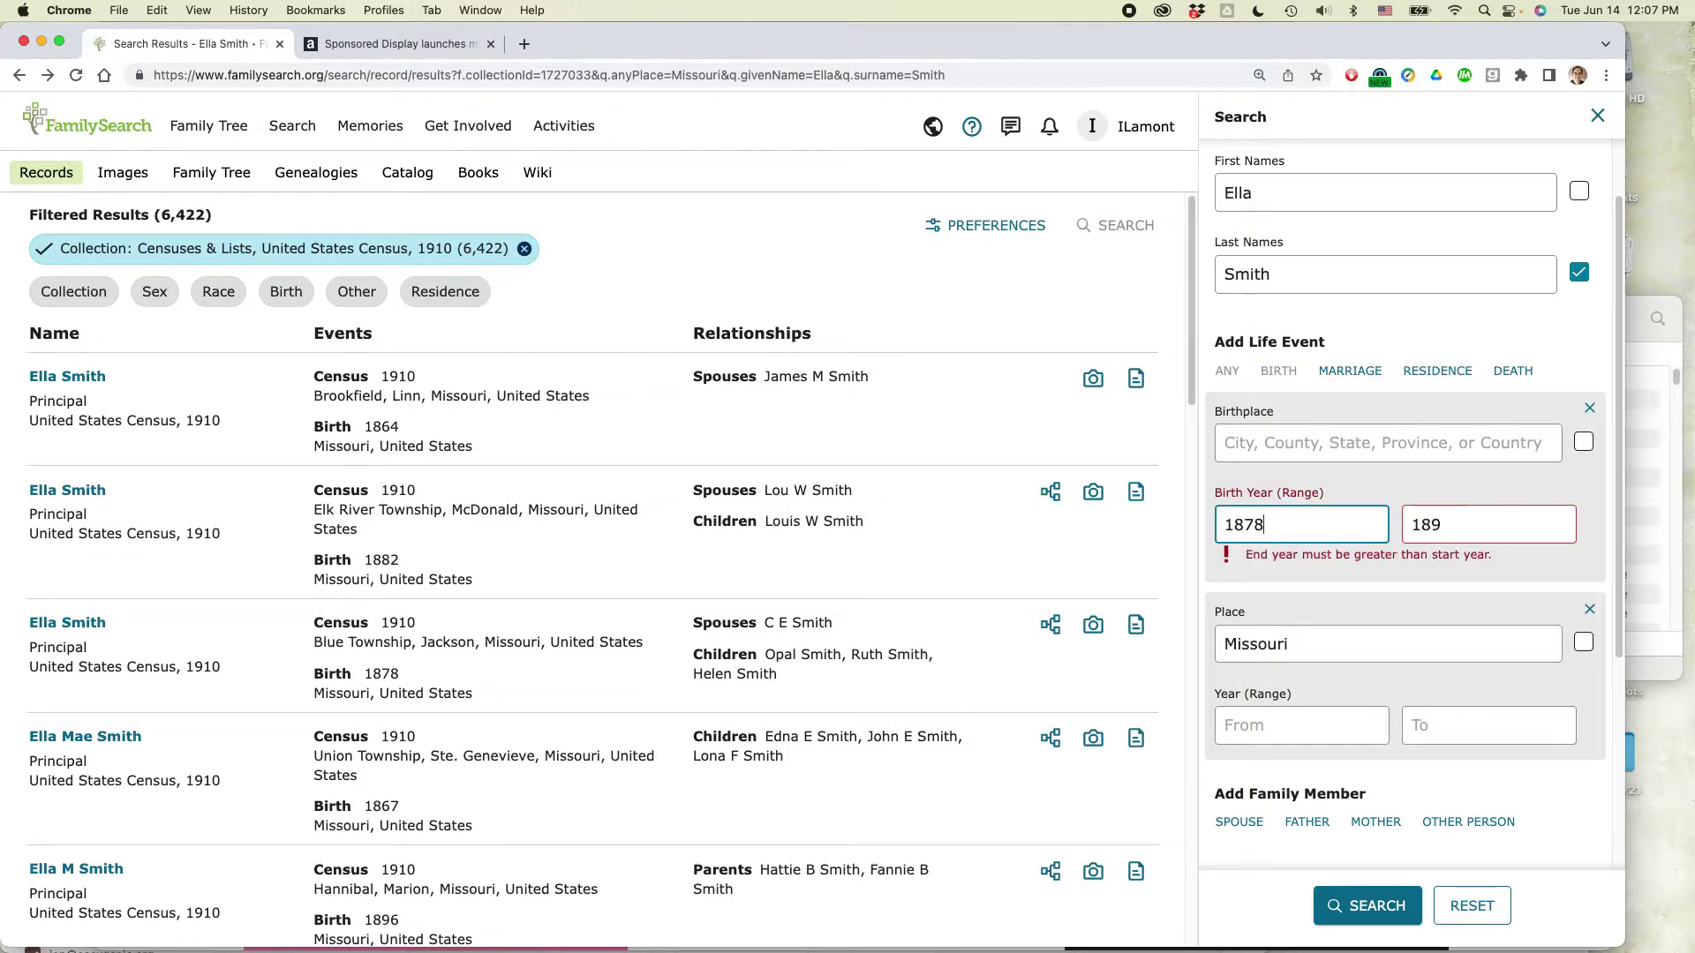
drag(1431, 527, 1446, 527)
text(82)
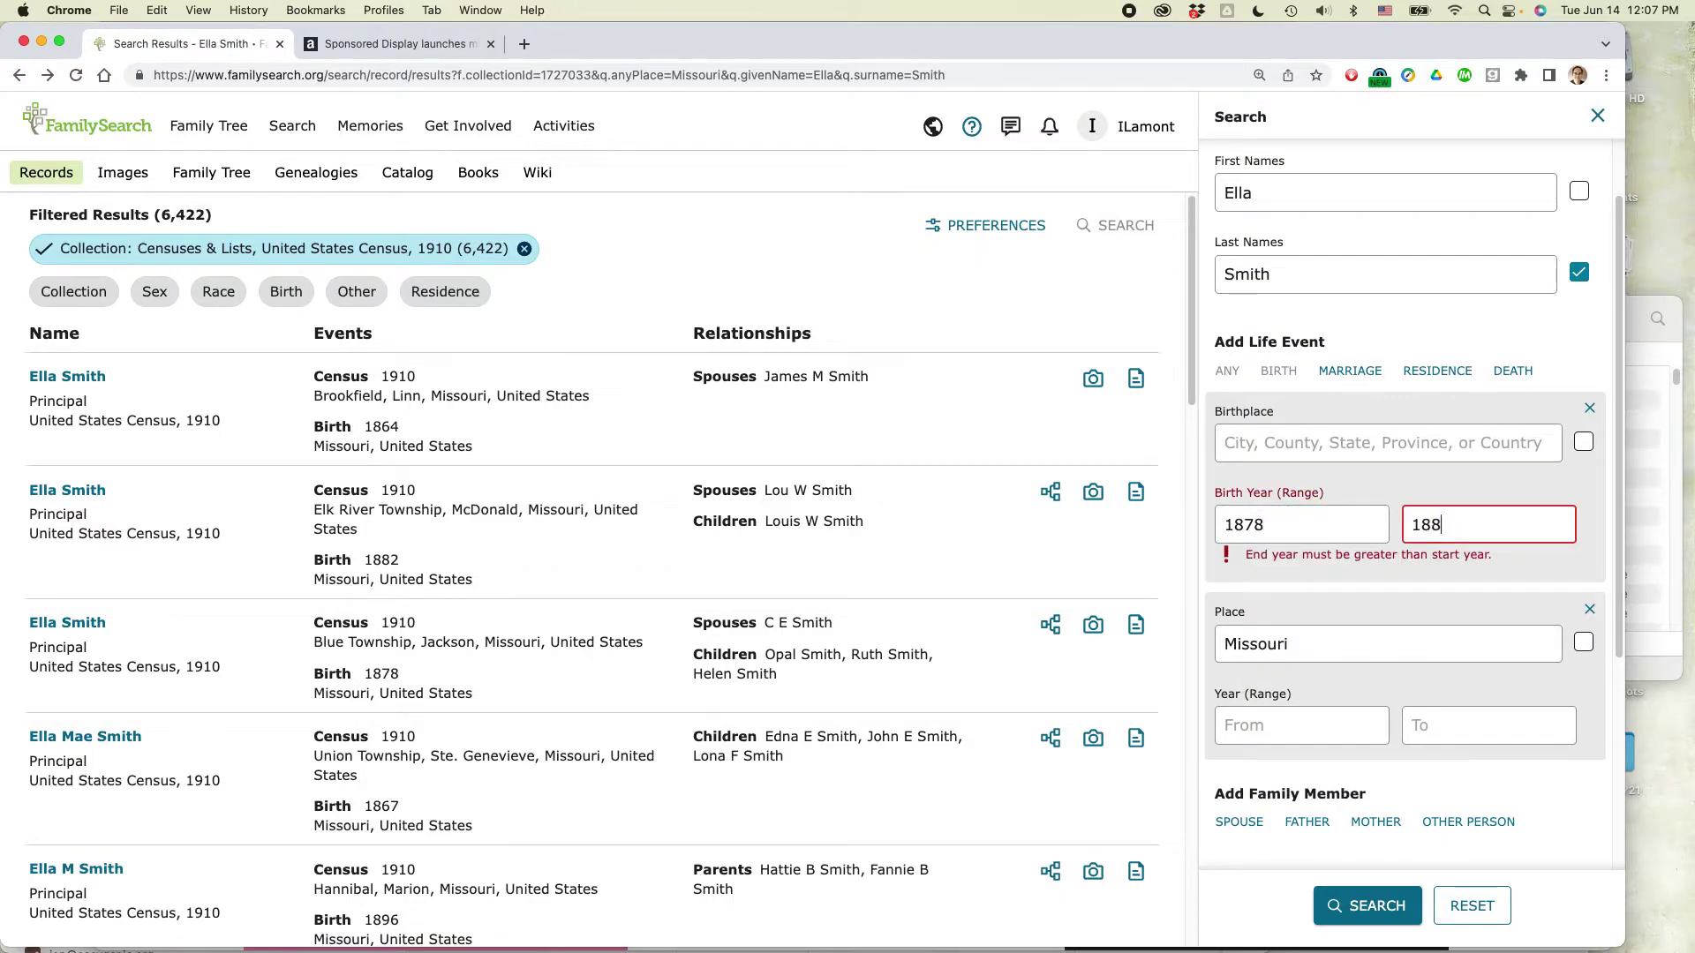
click(1483, 476)
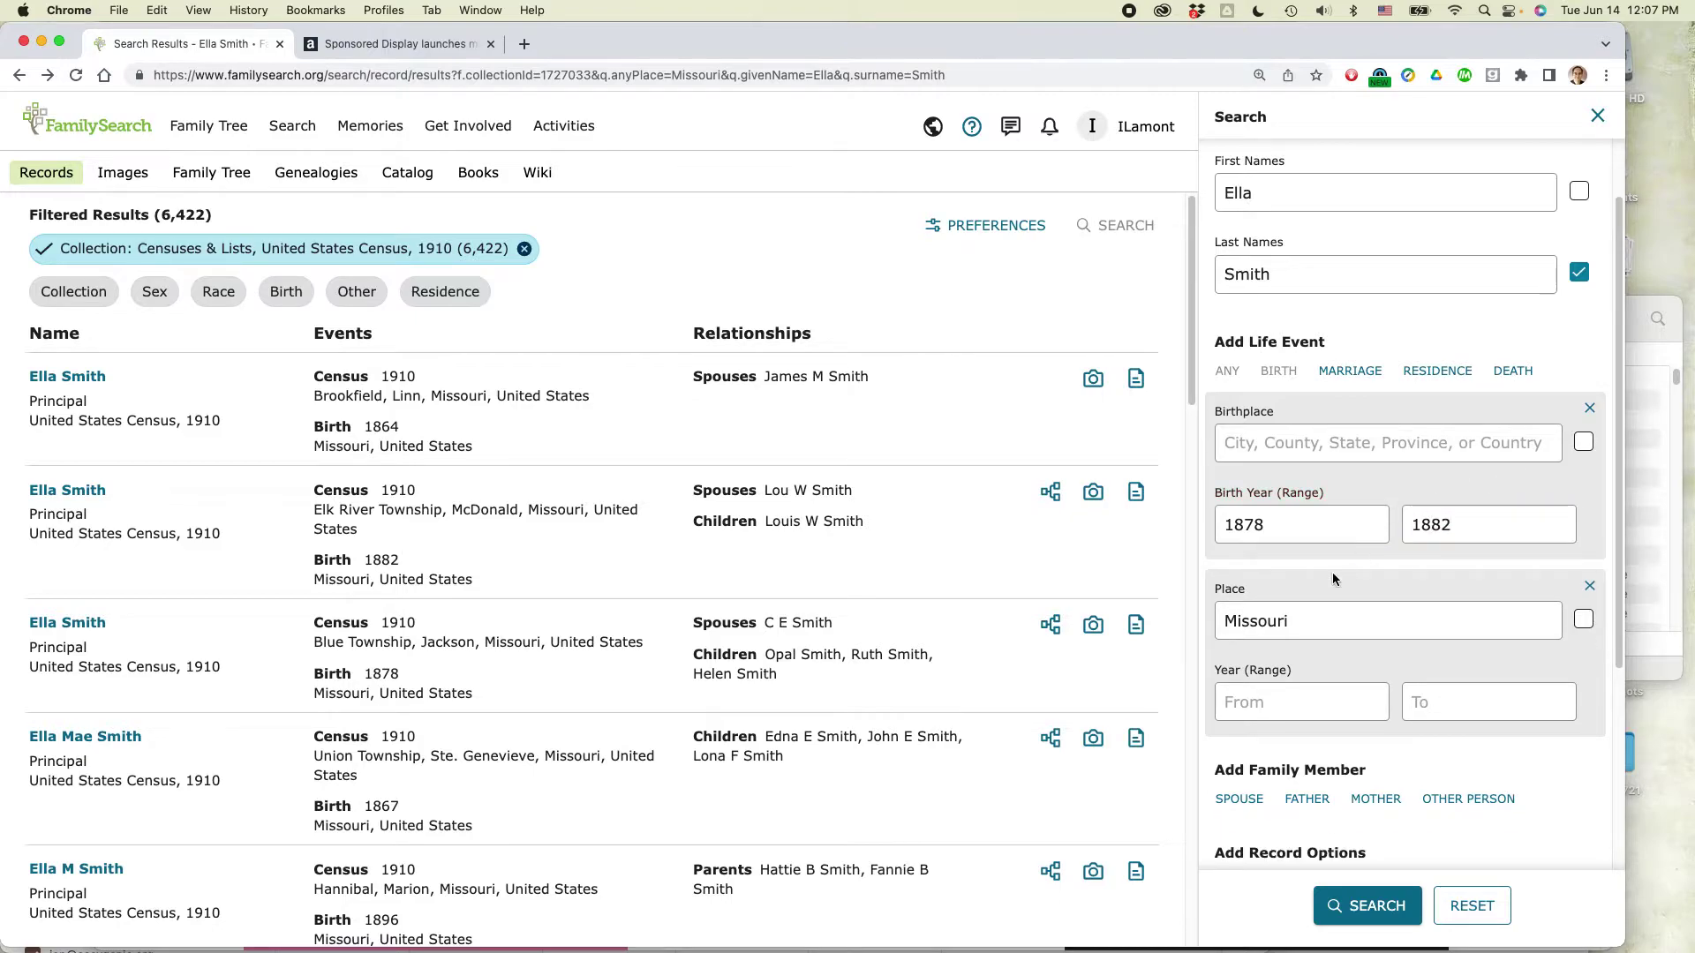
Add another person to the family member criteria, enter that person's first name, and run the refined search
scroll(1349, 616, down, 3)
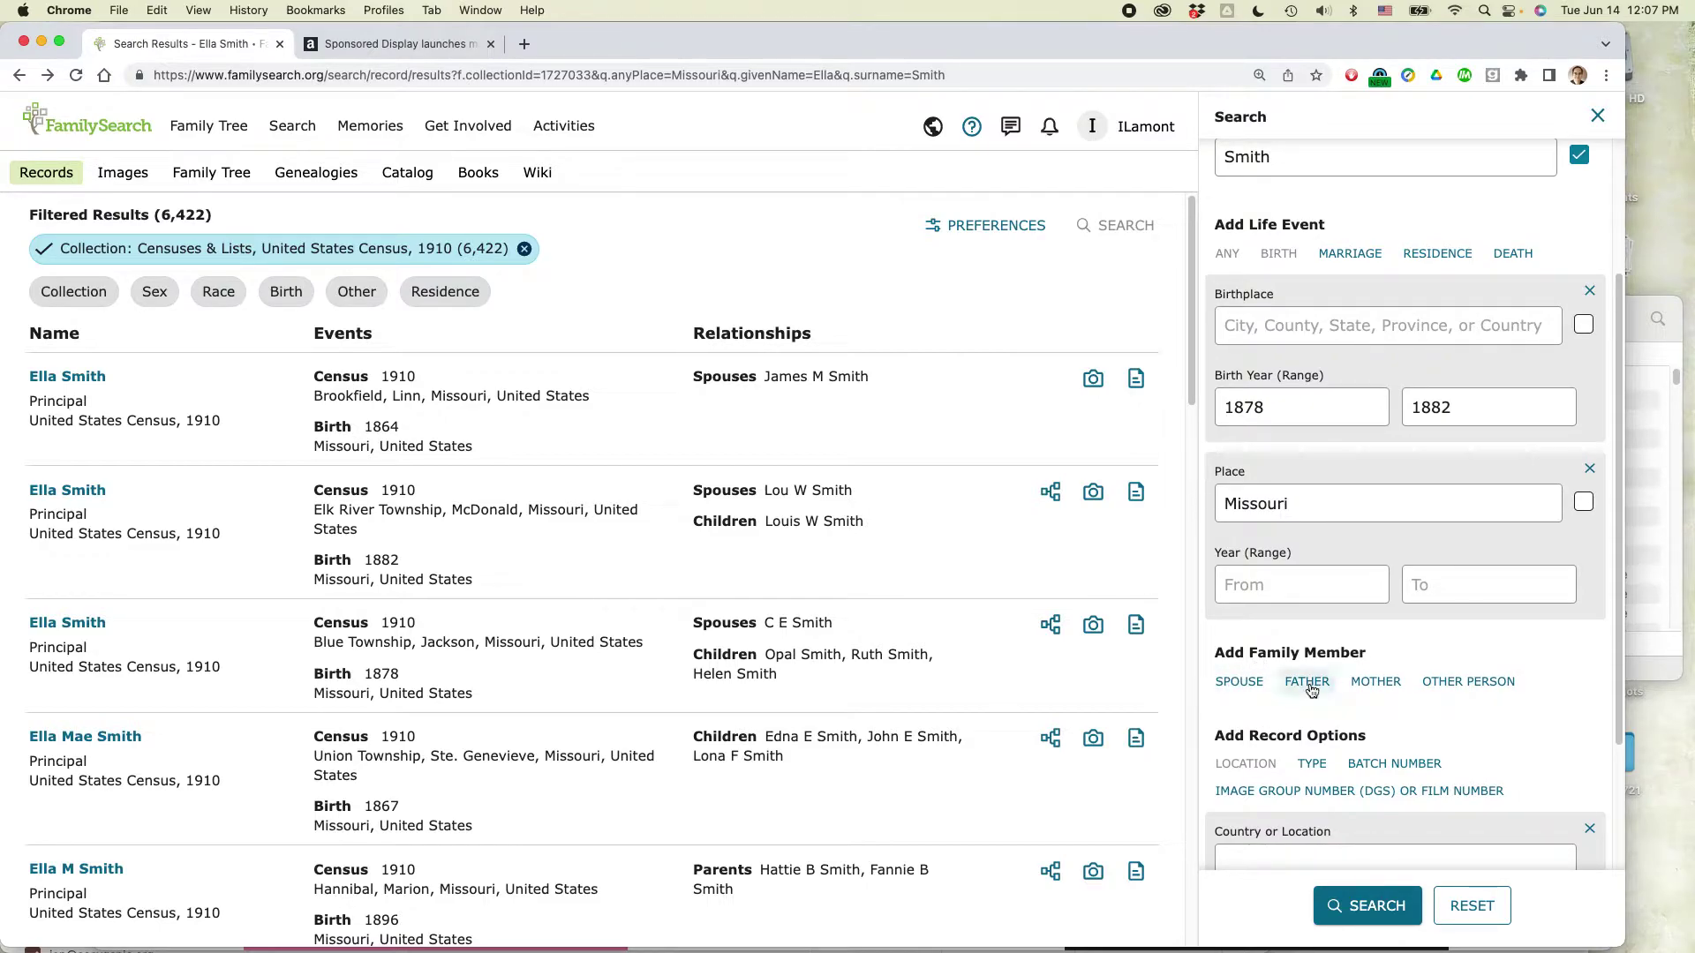
click(1476, 686)
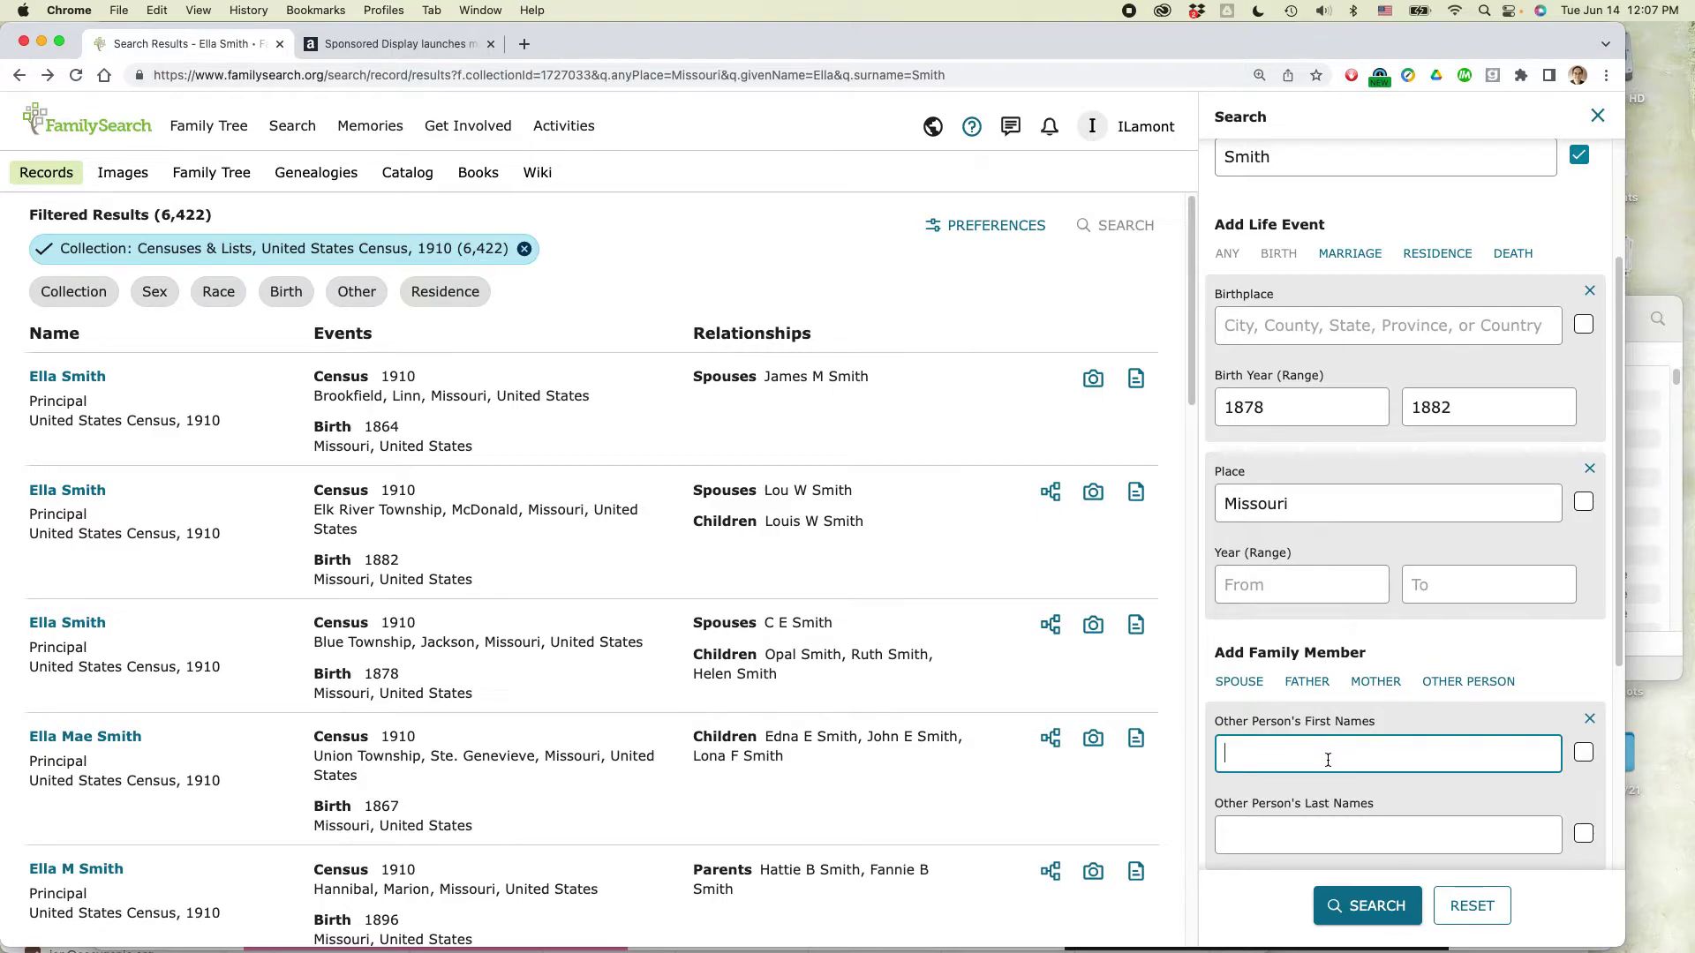
text(Ned)
click(1373, 914)
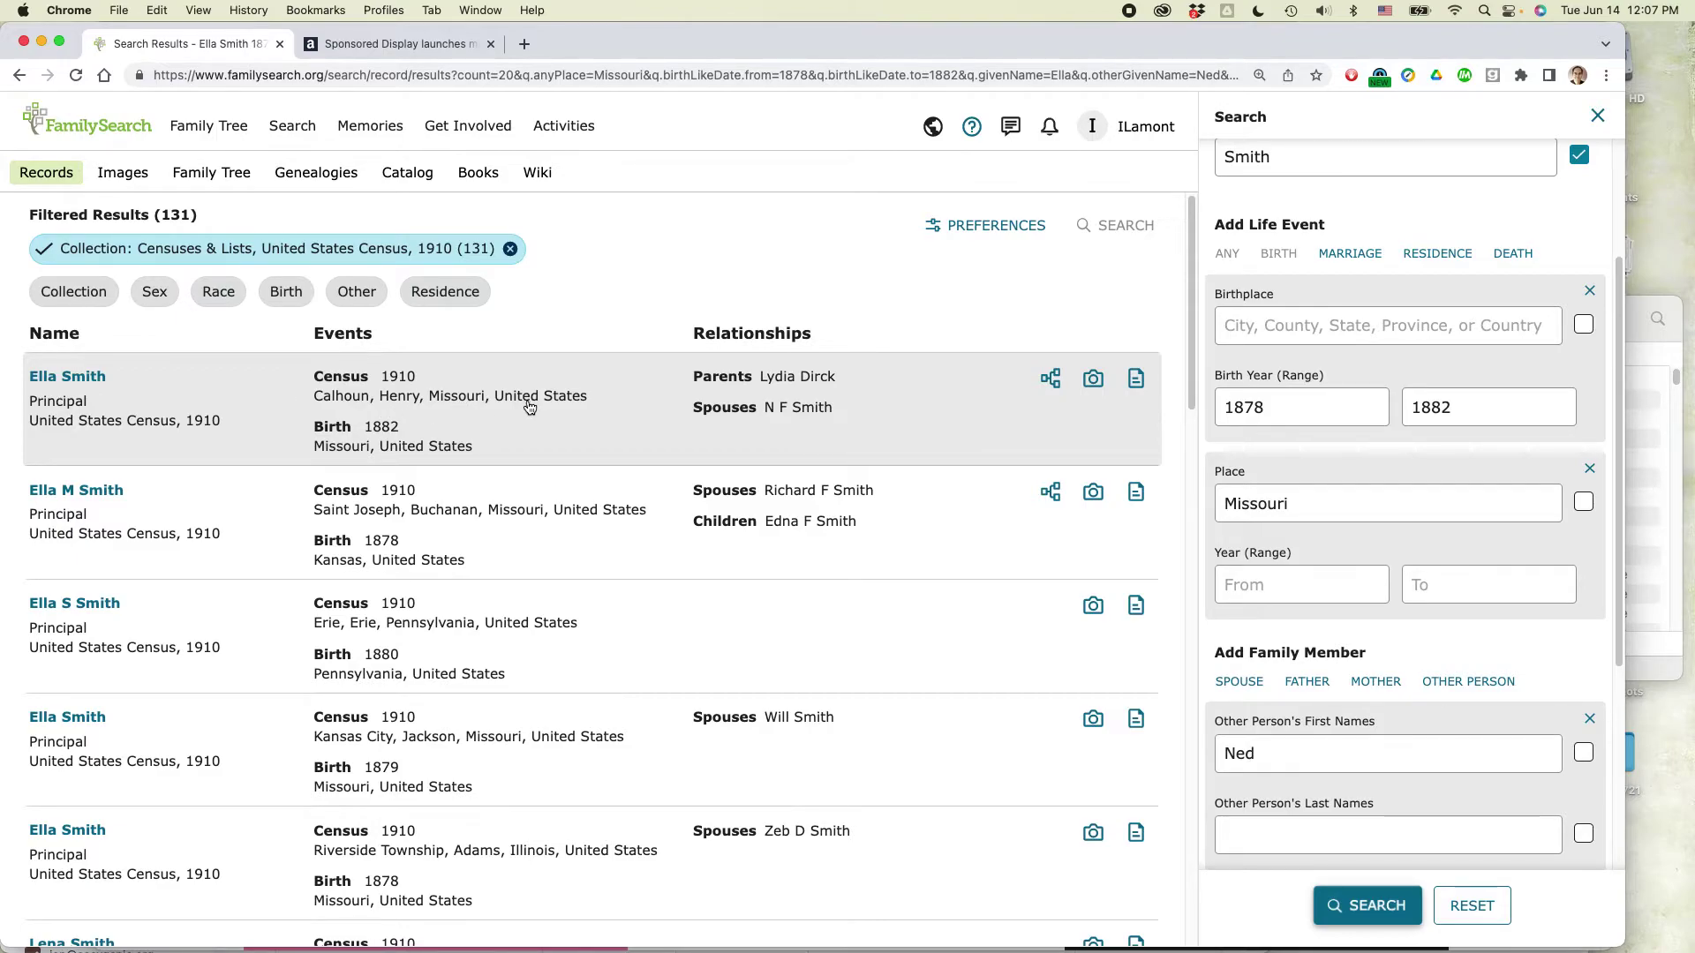
Open the census page image for the Calhoun, Henry, Missouri result and enlarge the lines listing the household's names and relationships
click(1093, 382)
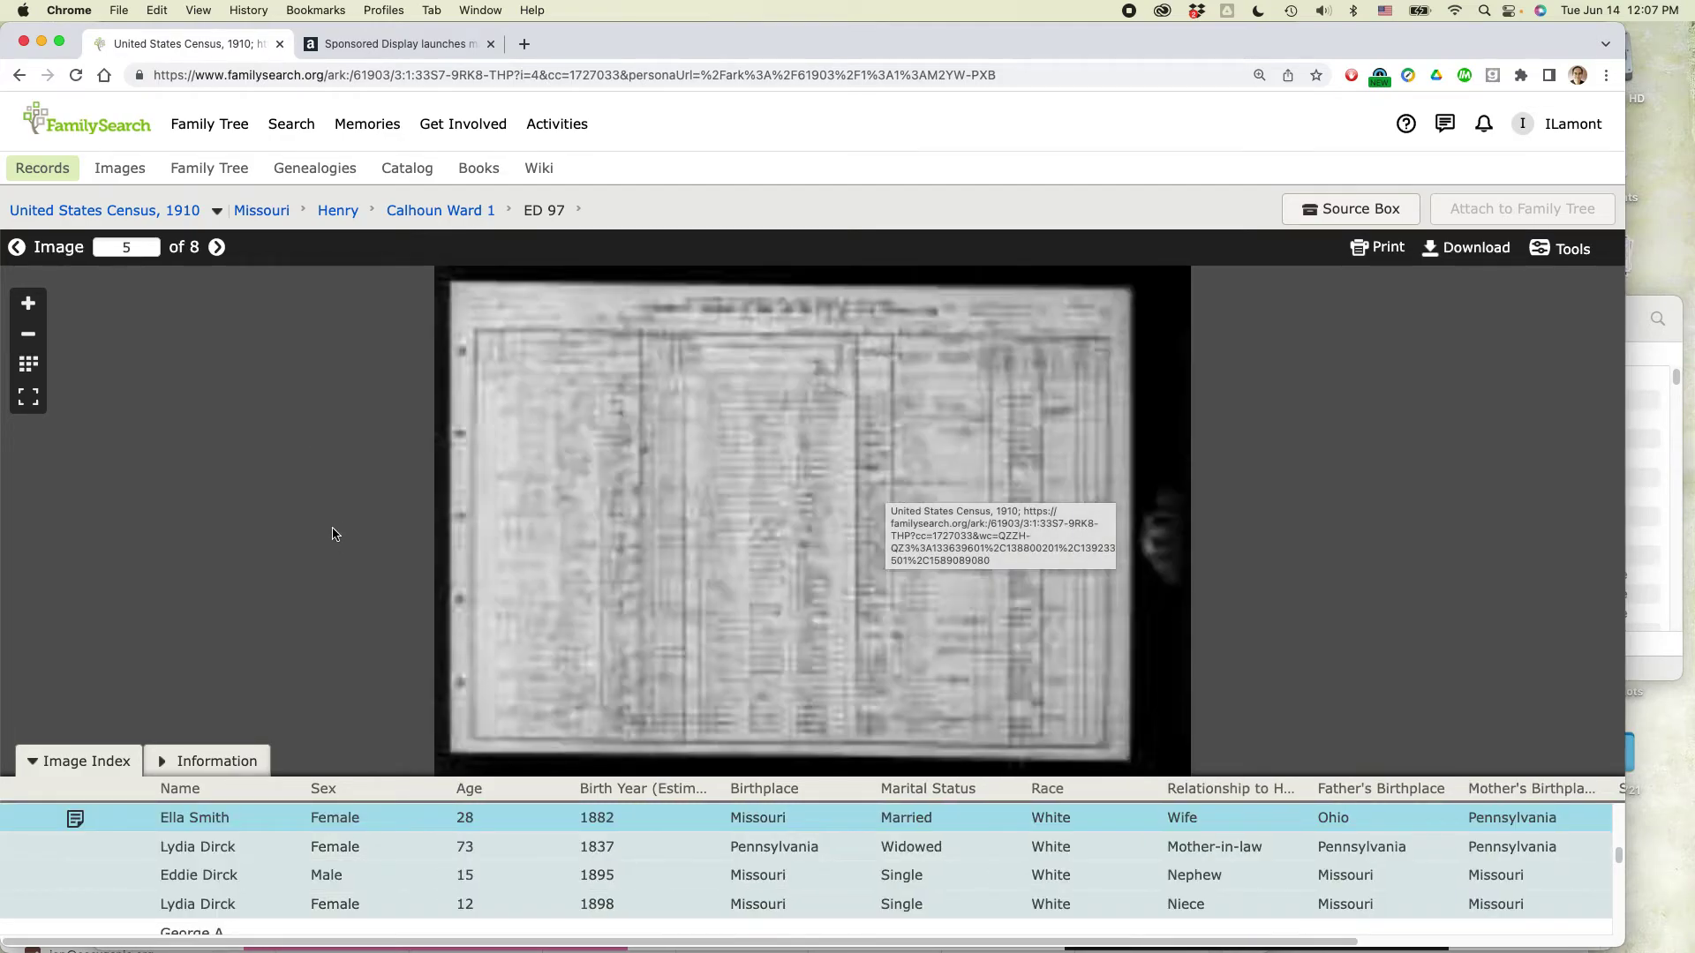
click(21, 307)
click(27, 305)
click(28, 304)
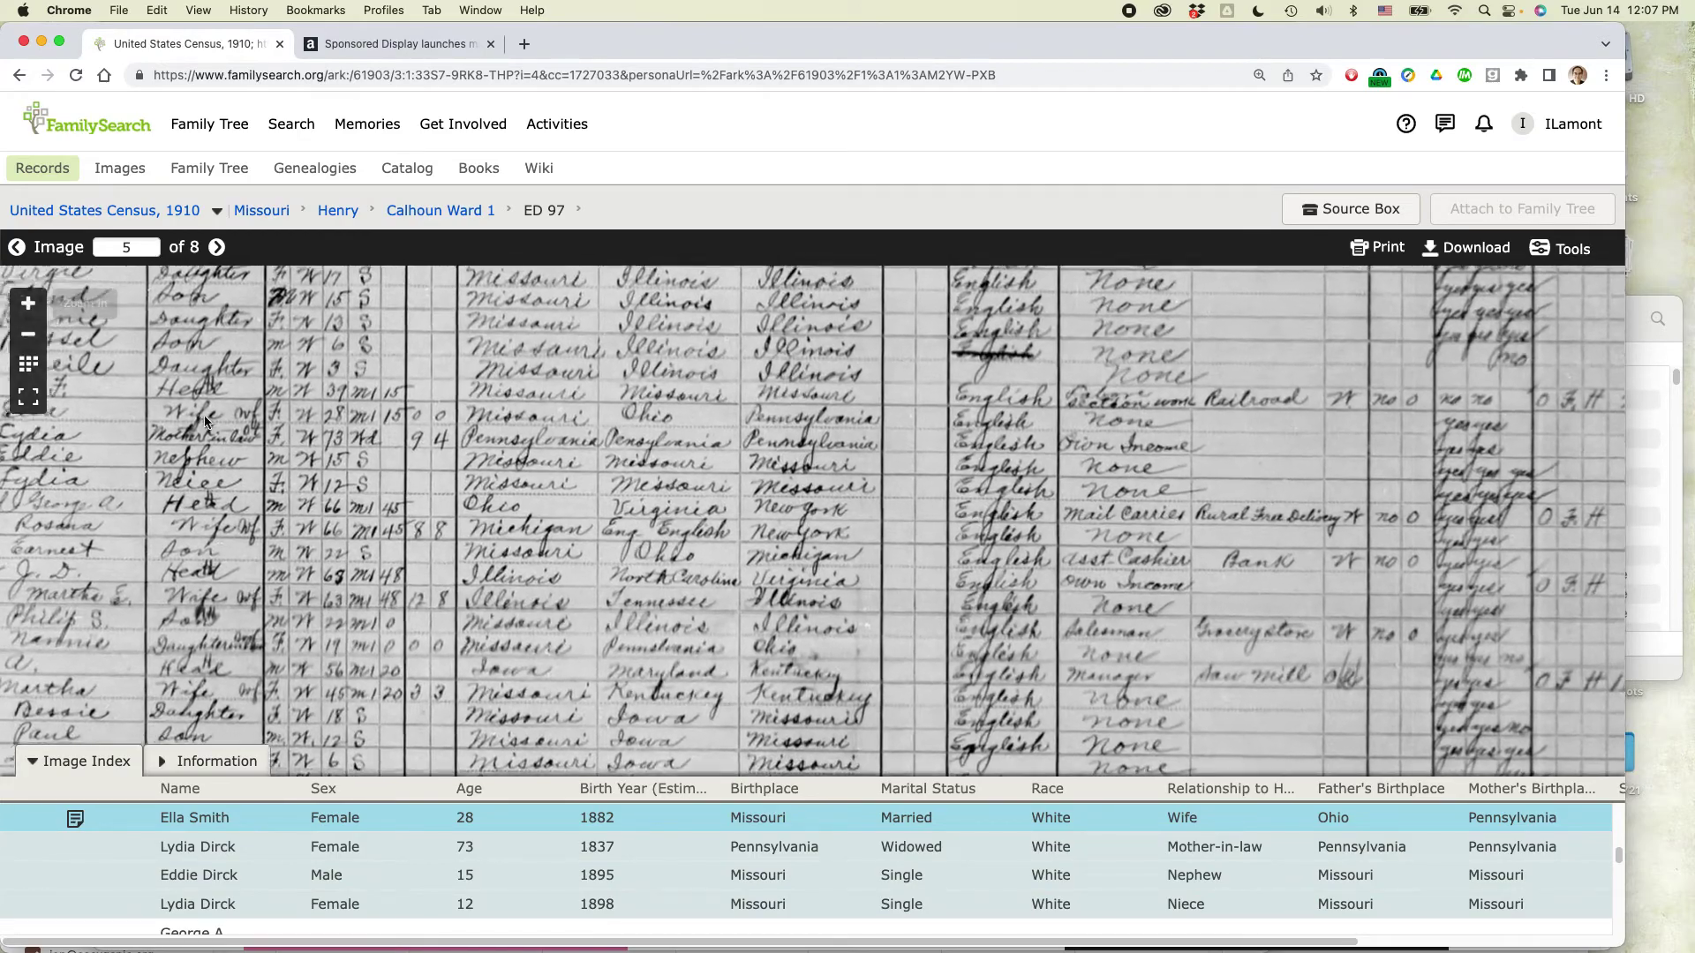
drag(204, 422, 683, 436)
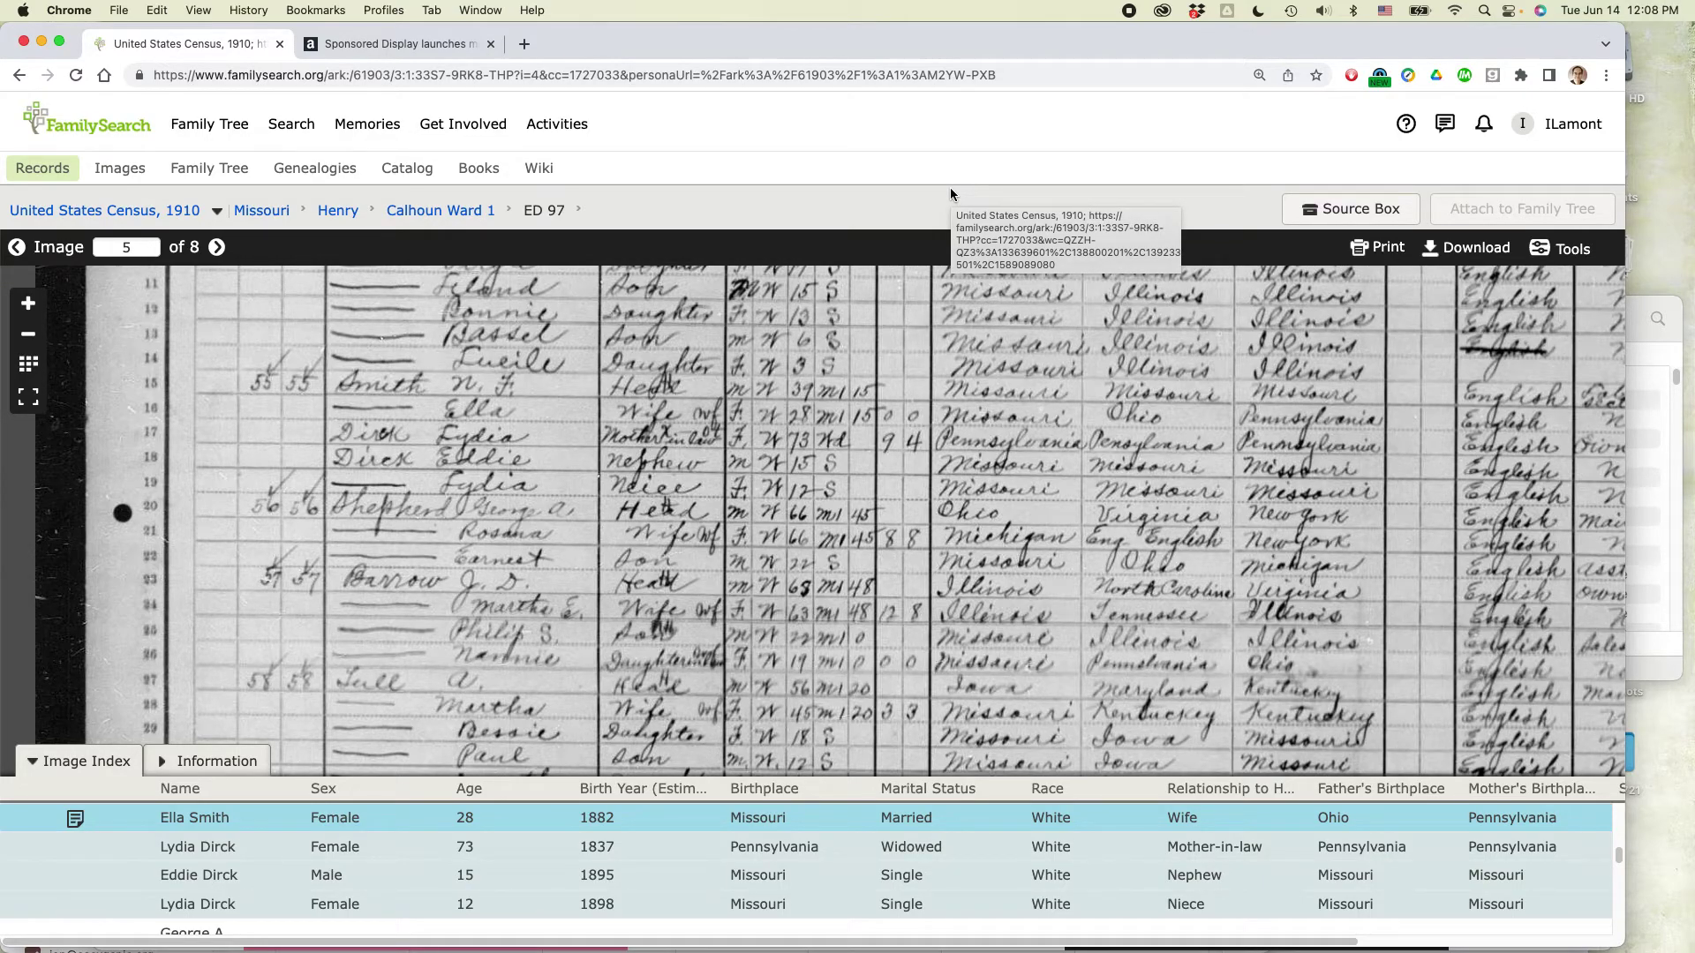
click(883, 206)
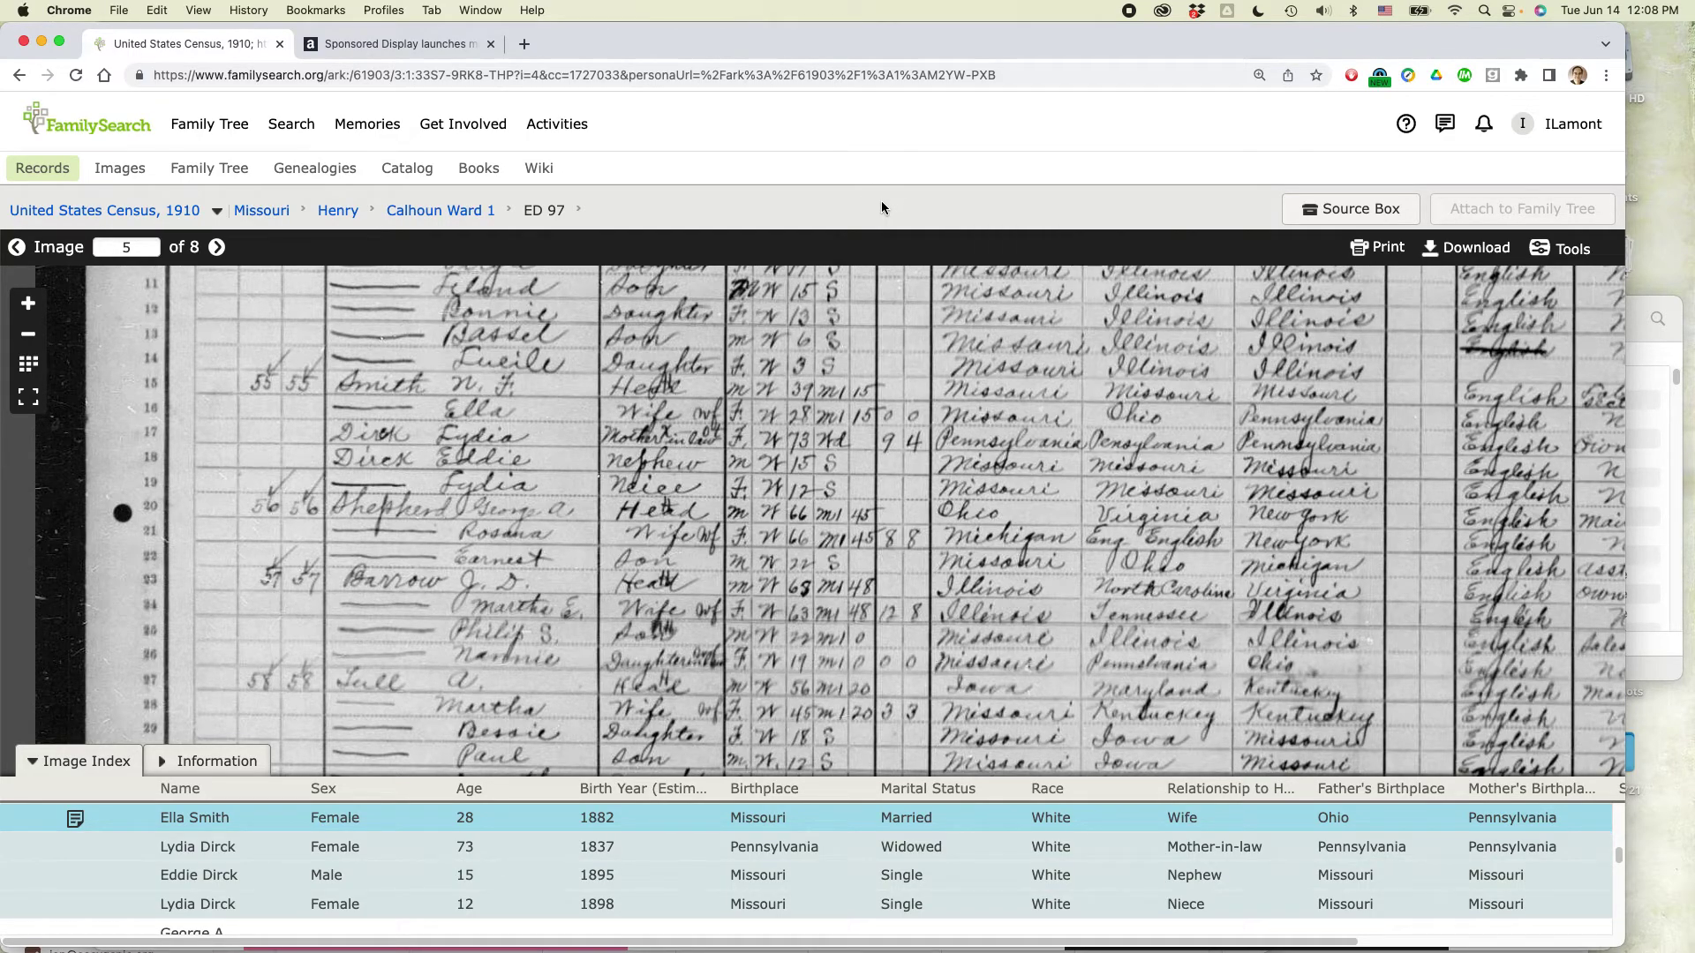
Switch to the EasyGenie website in Safari and look through its blog articles
key(super+Tab)
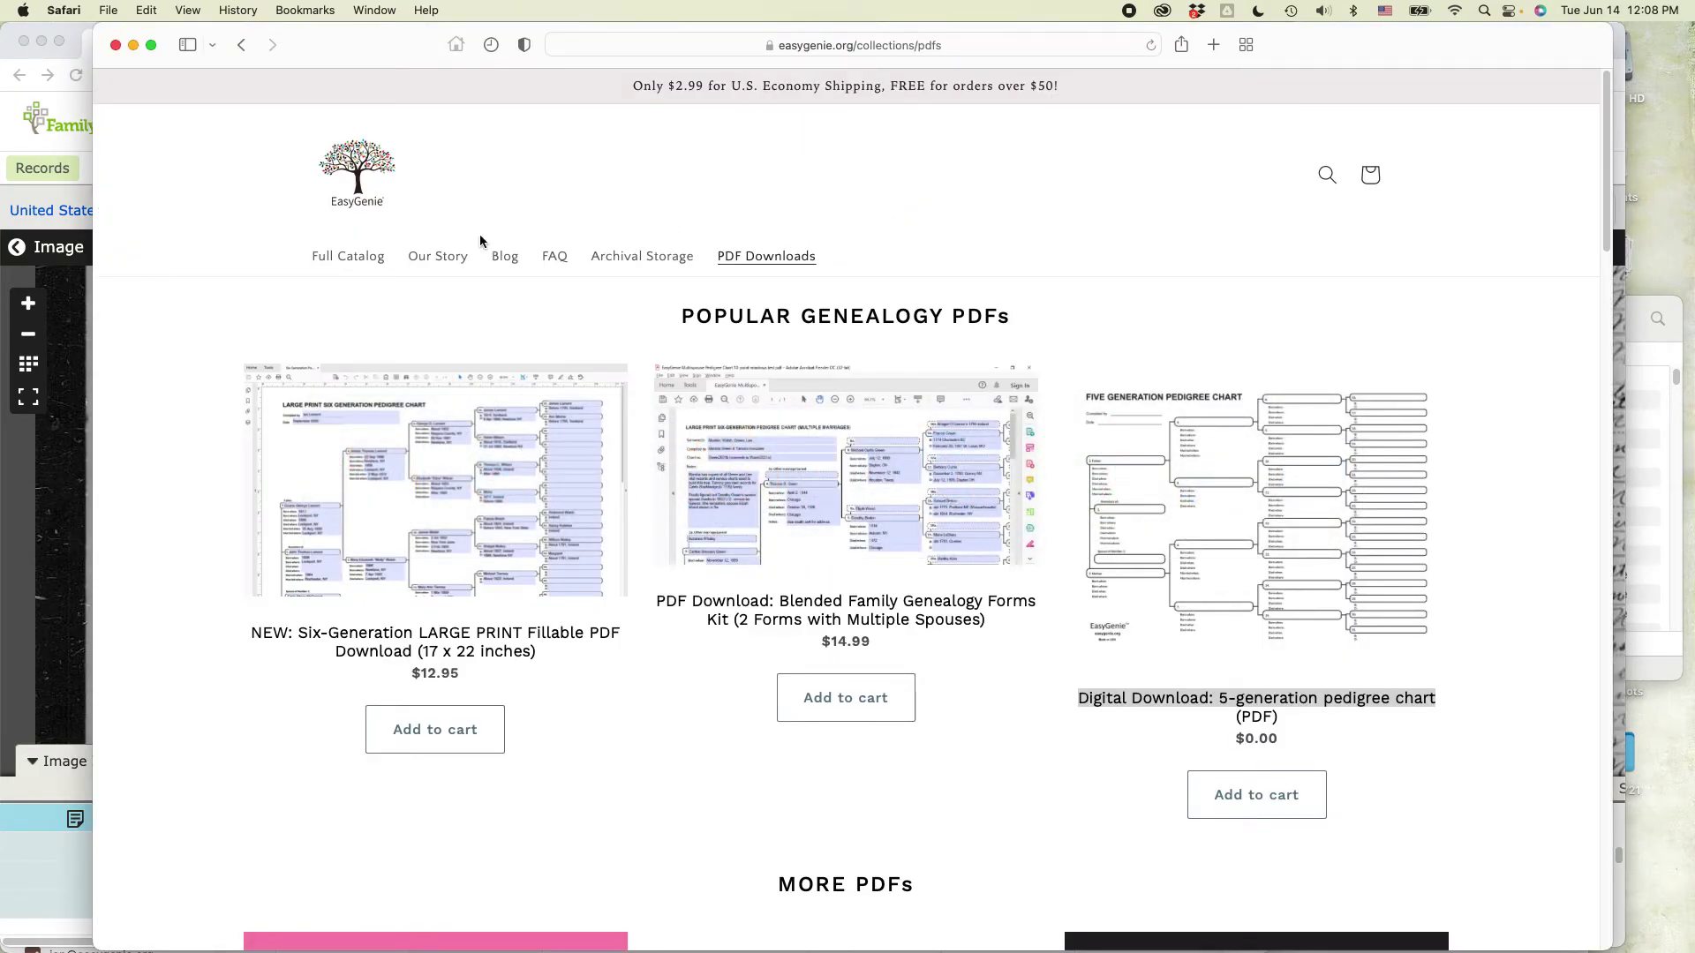
click(516, 257)
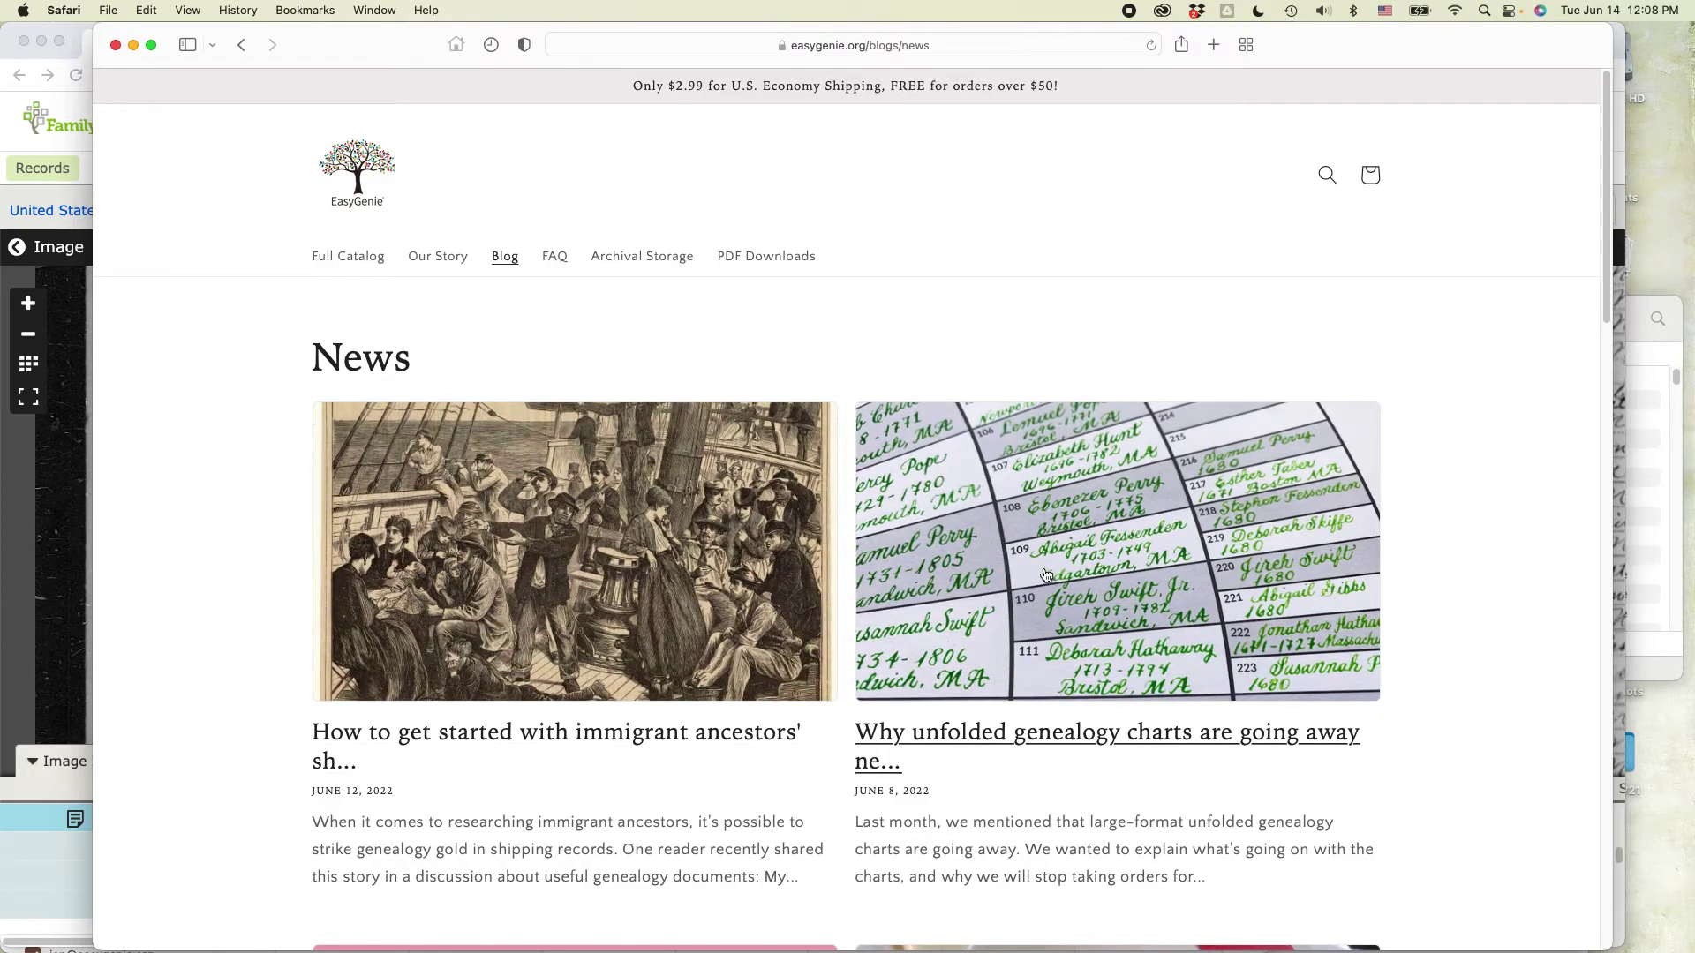
scroll(1041, 571, down, 5)
scroll(1041, 571, up, 5)
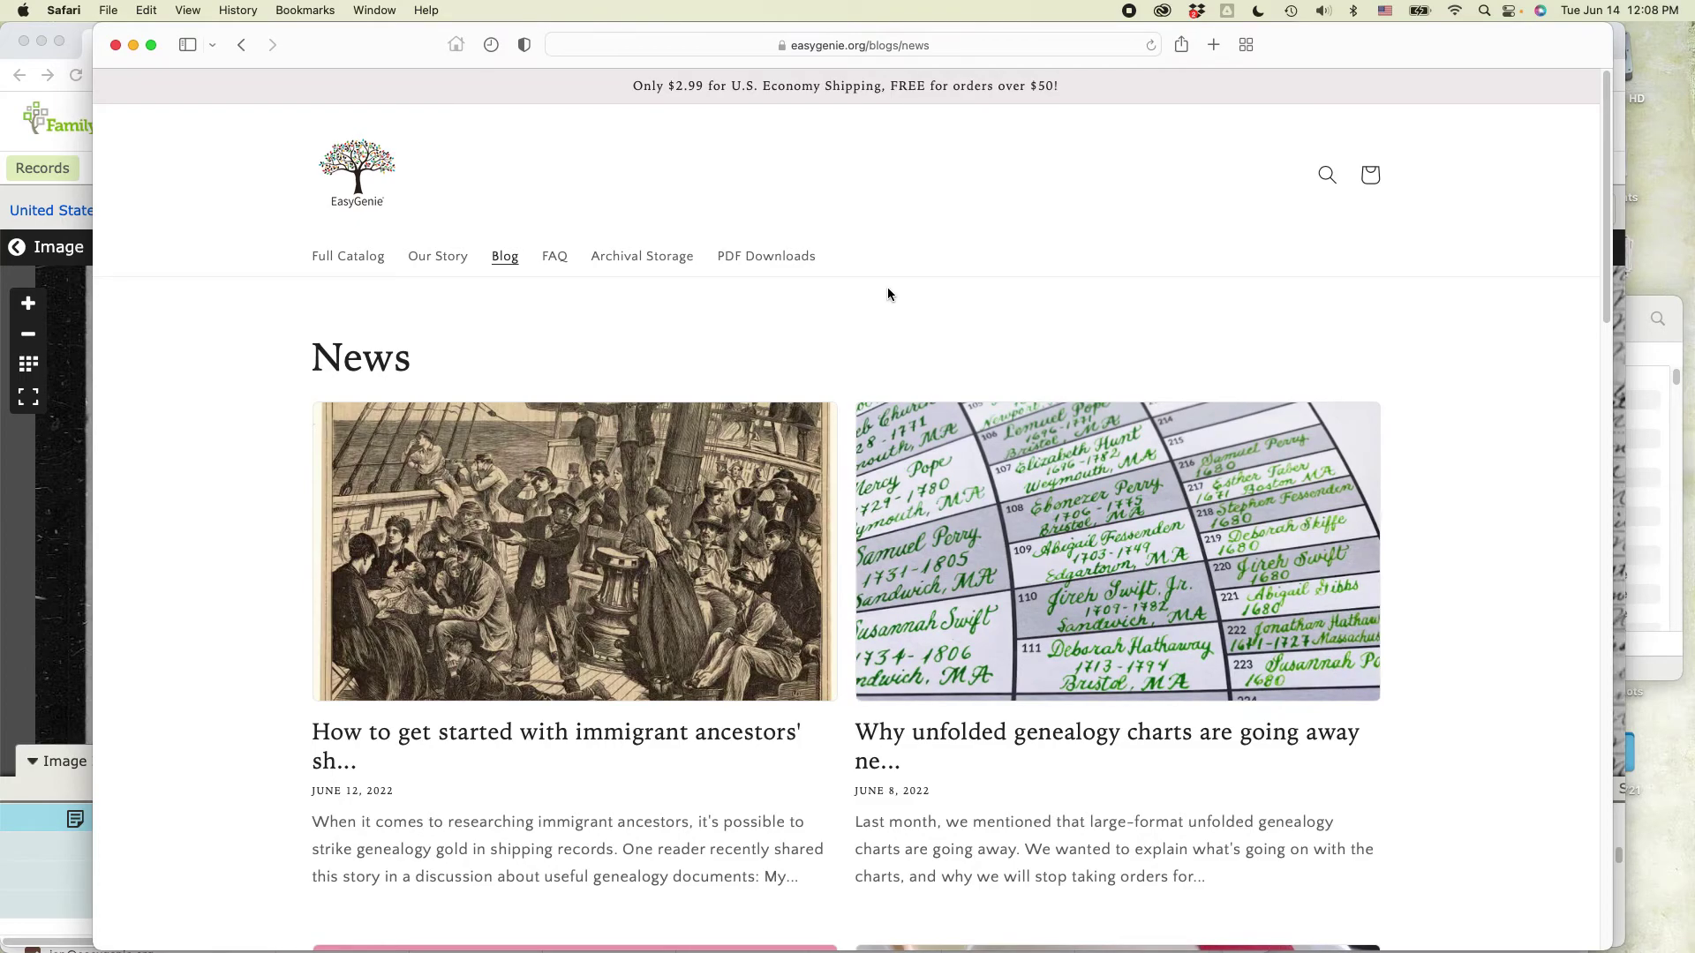
Go to EasyGenie's PDF downloads and highlight the "5-generation pedigree chart" product title
click(758, 258)
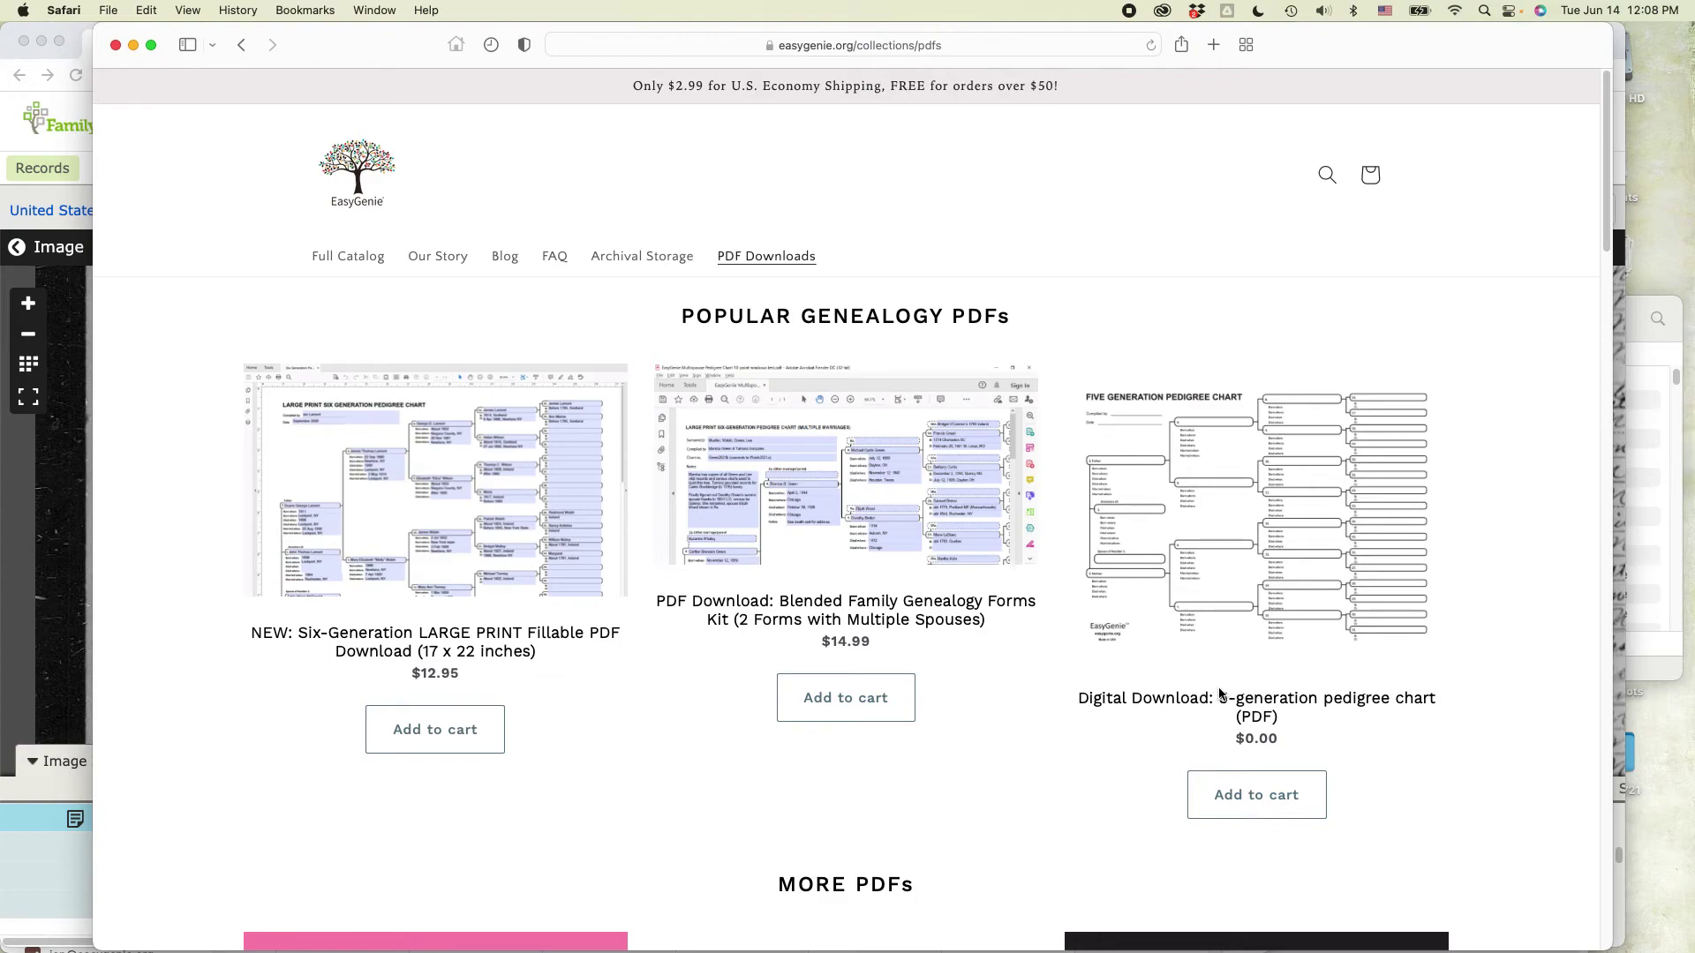
drag(1213, 697, 1439, 699)
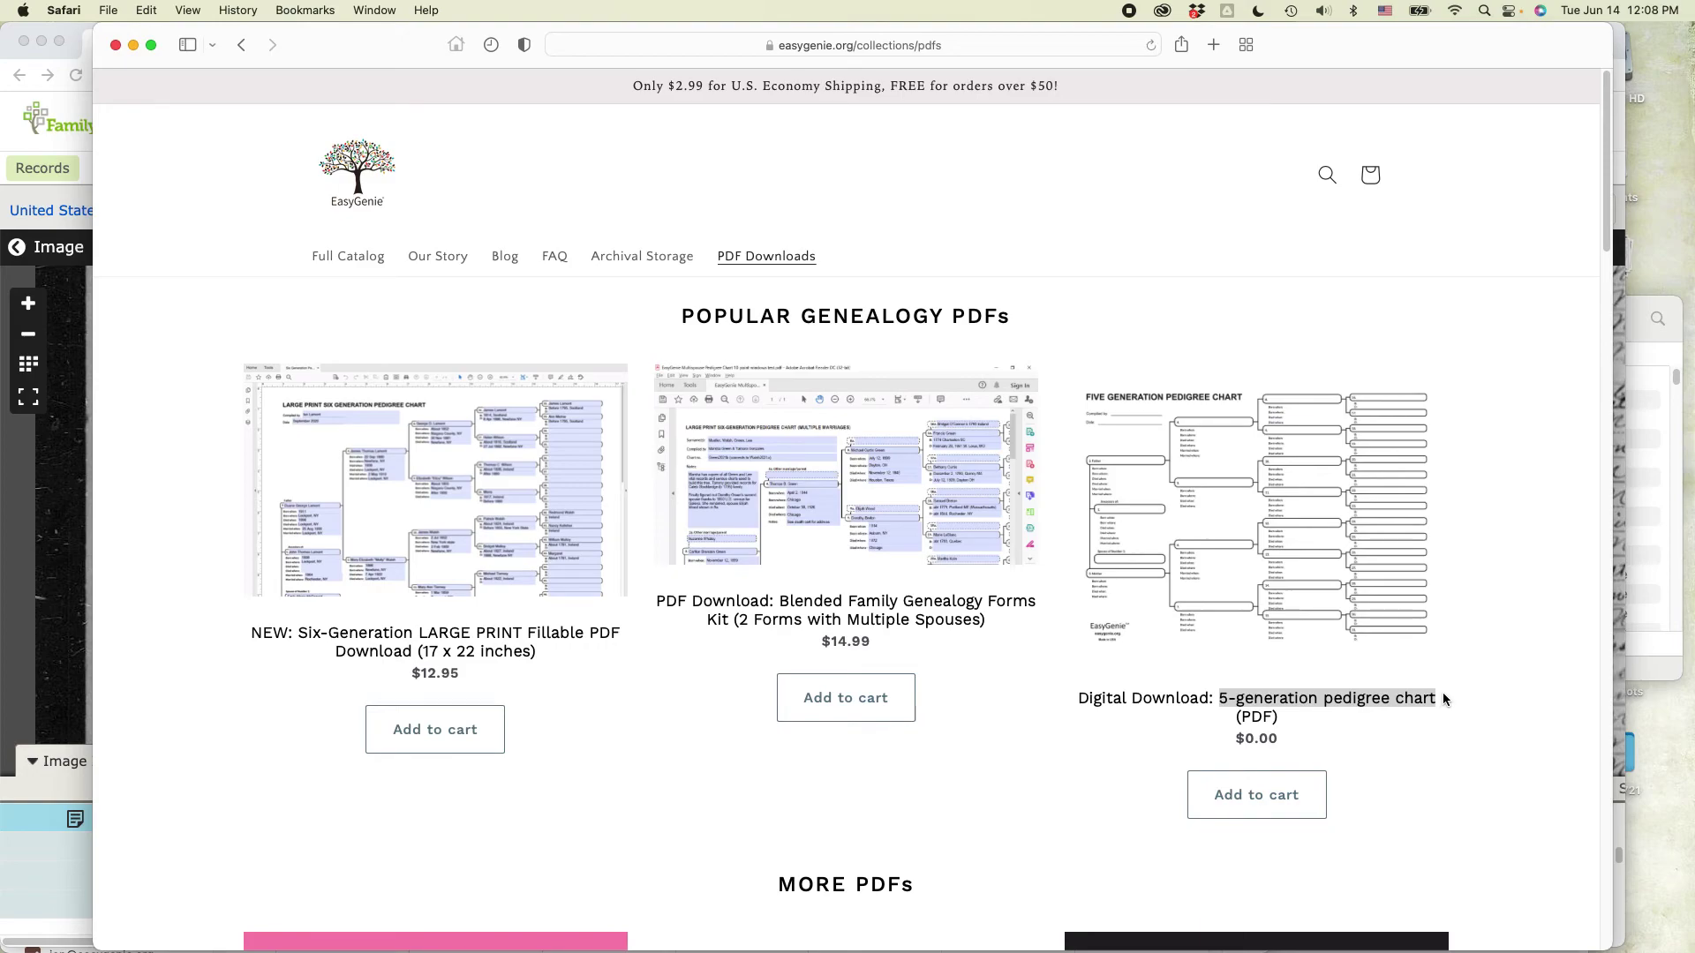